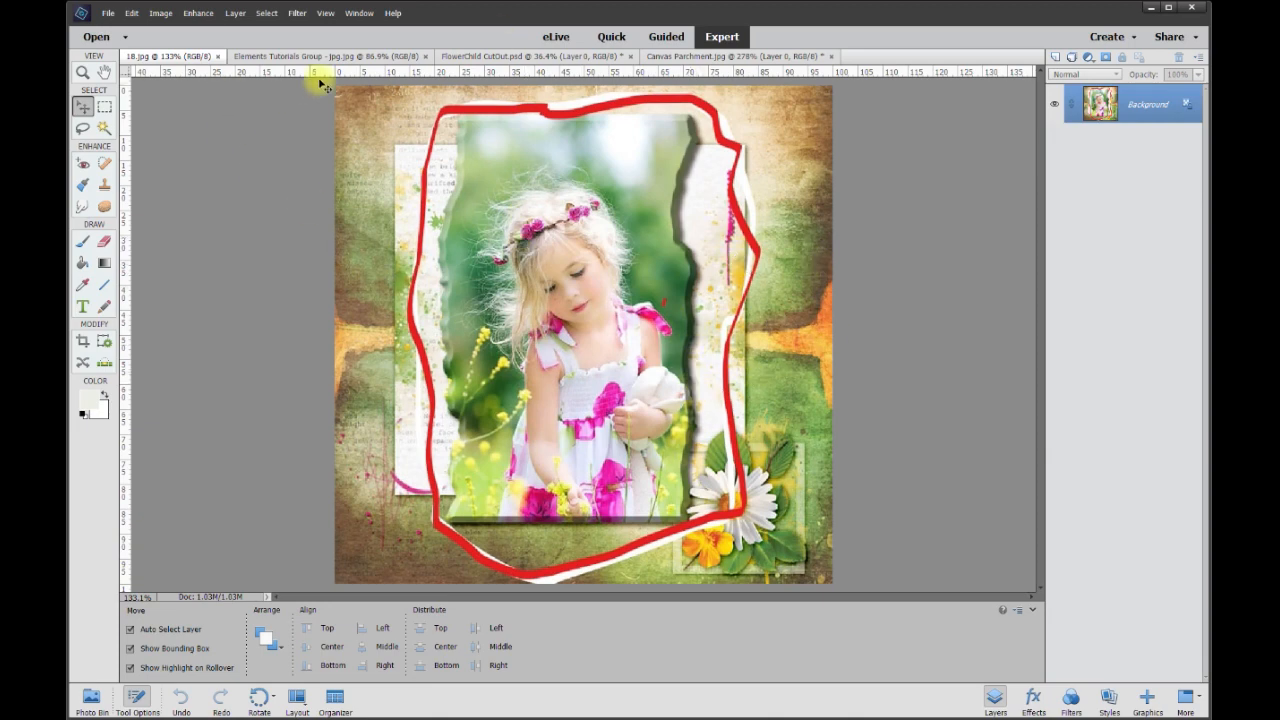
In FlowerChild CutOut.psd, outline the girl with the freehand Lasso, giving the selection jagged sides and the full image height
left_click(464, 58)
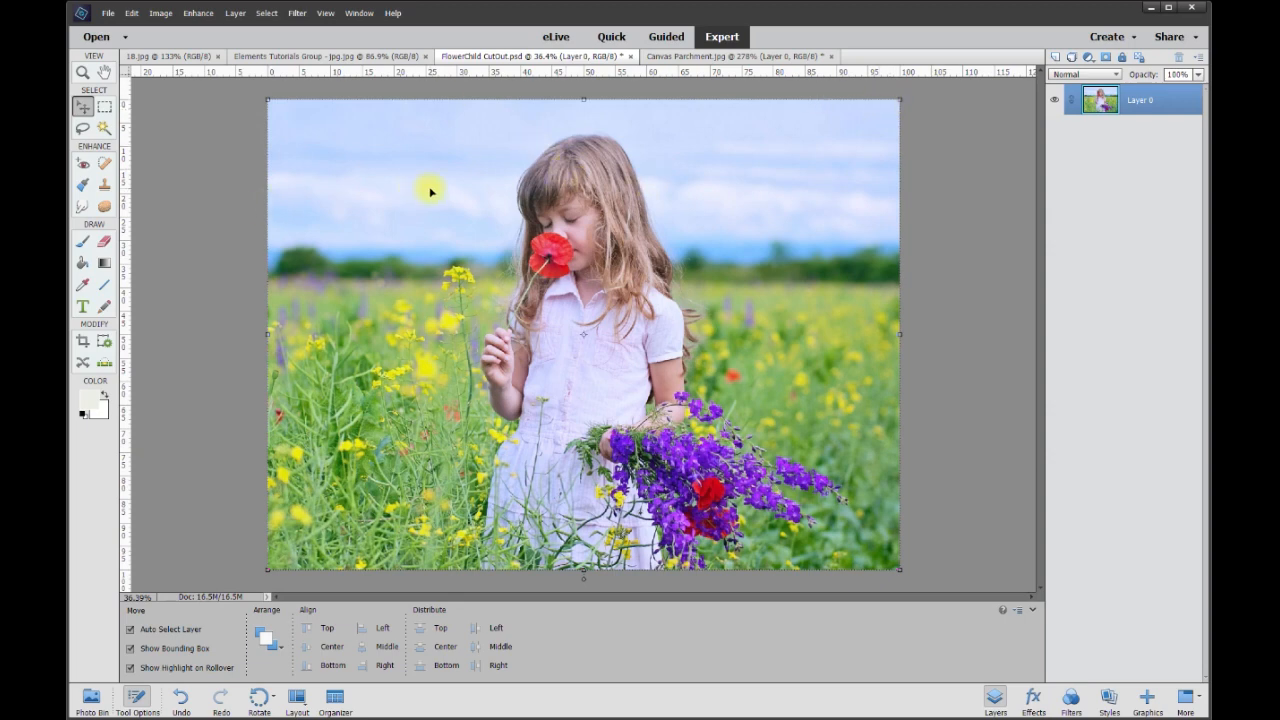
scroll(430, 190, "down", 1)
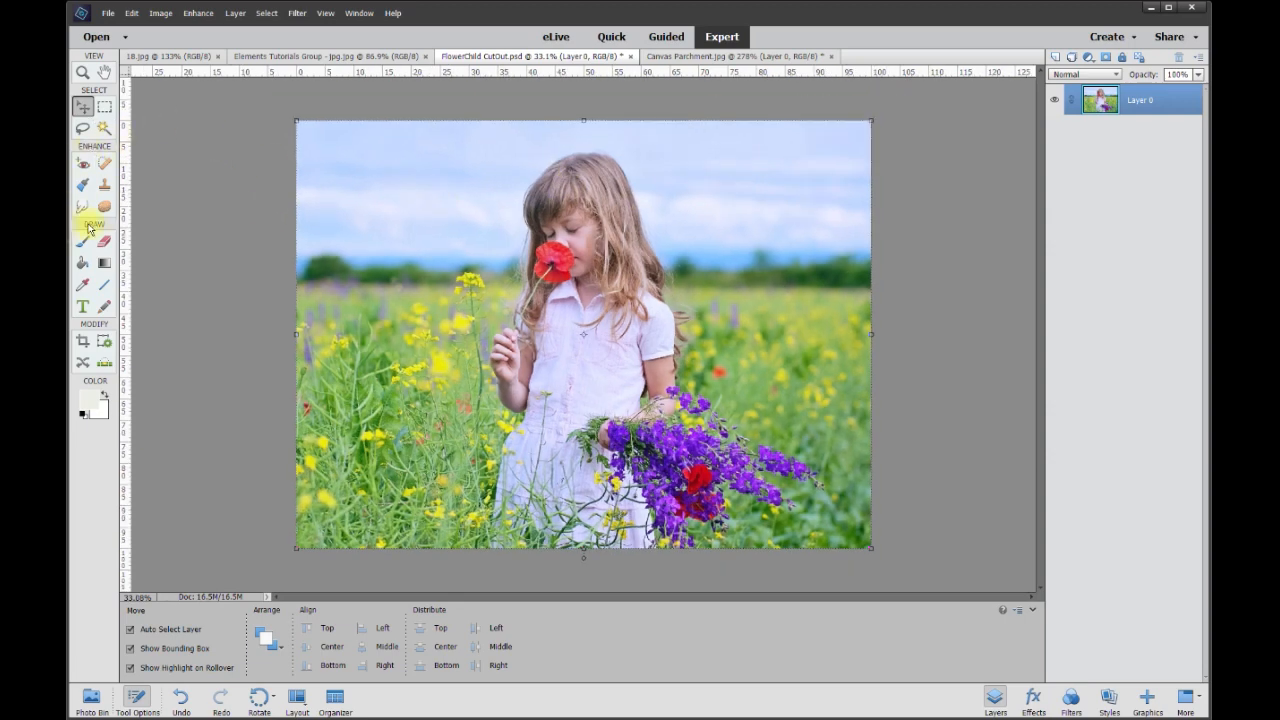
left_click(83, 129)
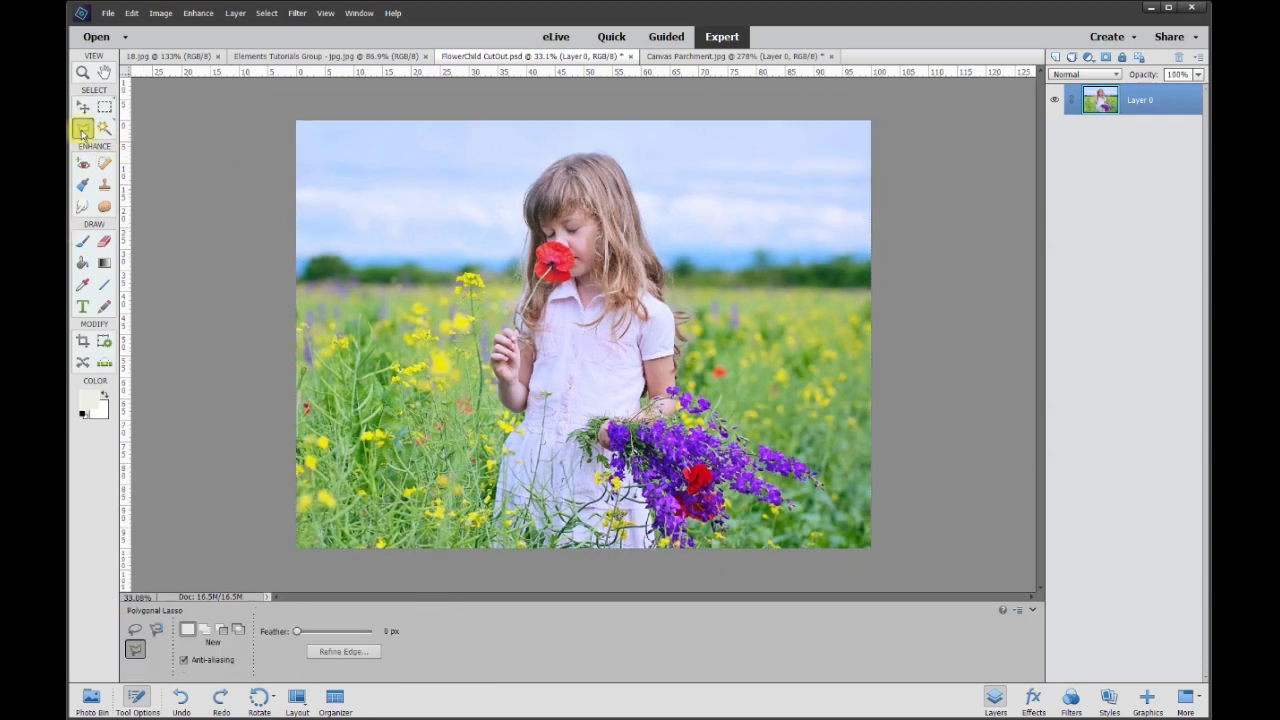
left_click(135, 631)
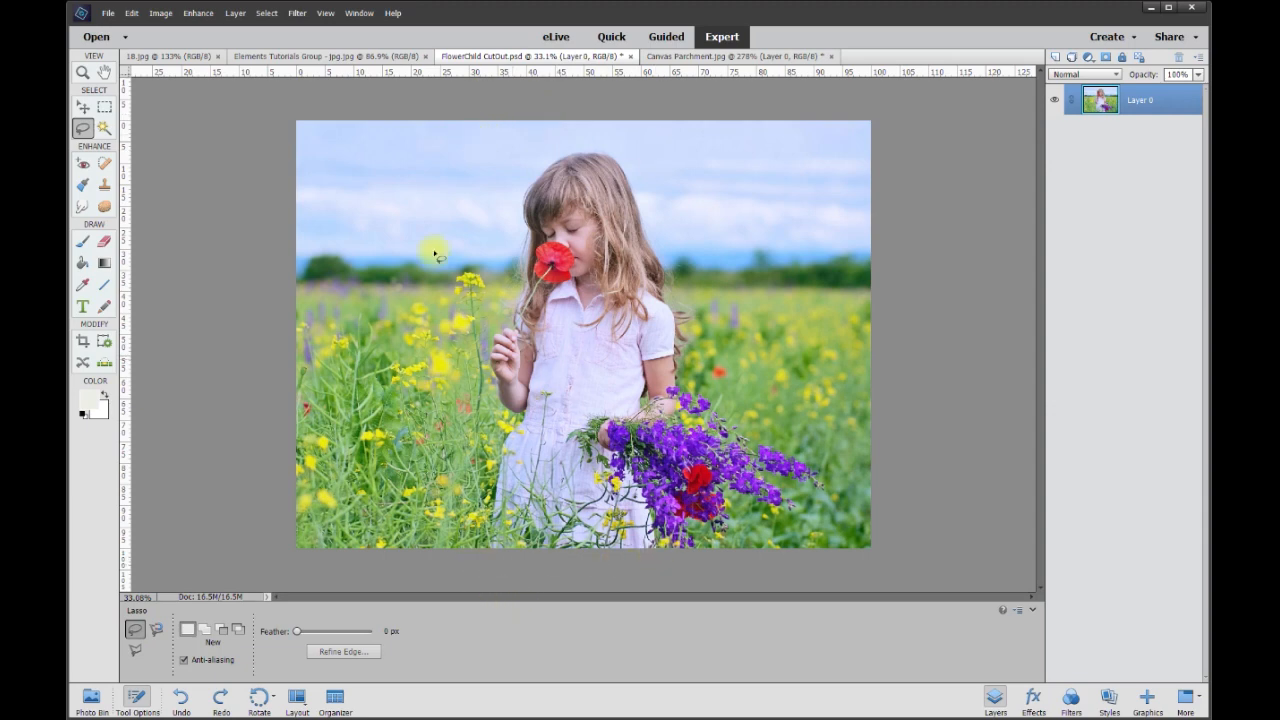
left_click(198, 64)
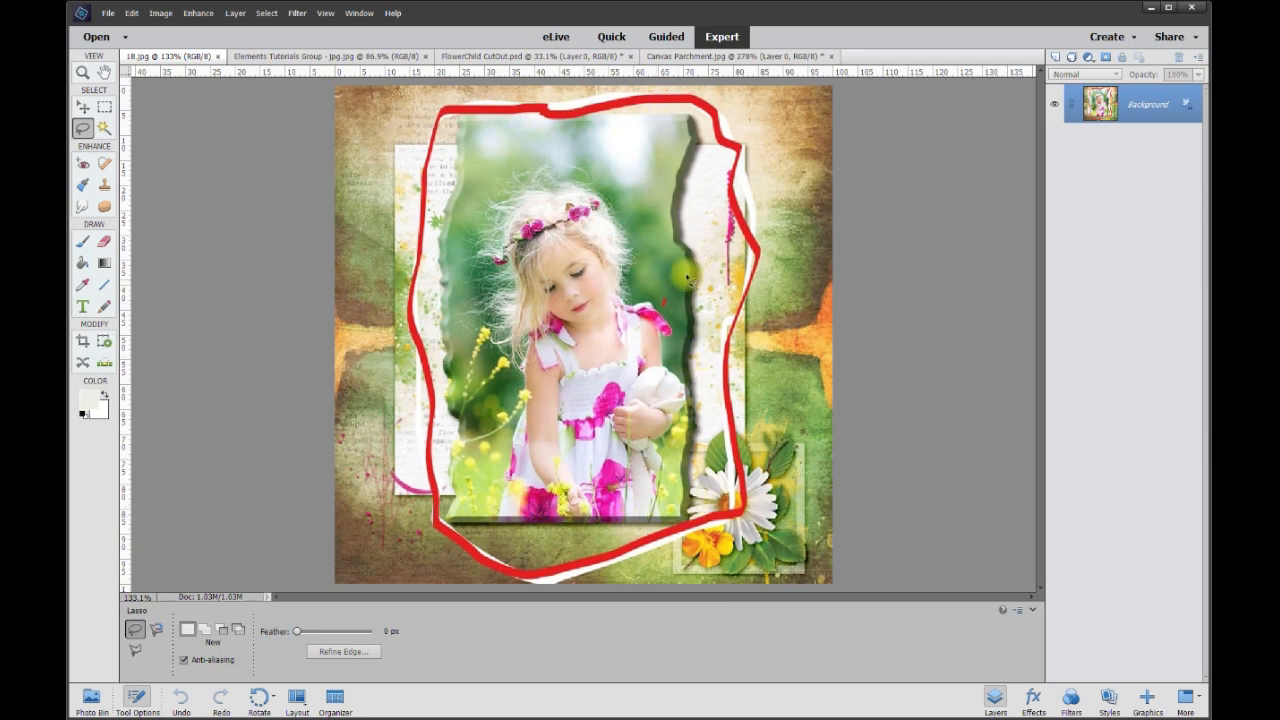
left_click(510, 56)
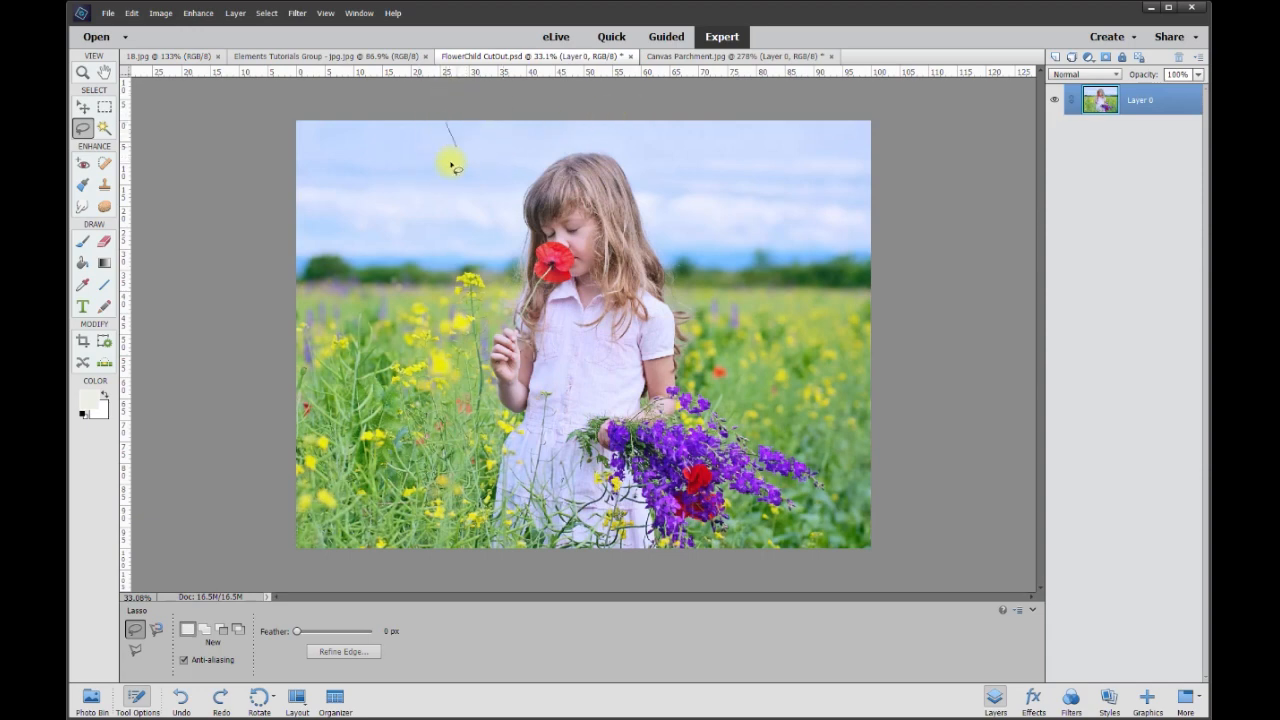
mouse_move(446, 250)
left_mouse_down()
mouse_move(442, 372)
mouse_move(459, 408)
mouse_move(420, 483)
mouse_move(452, 502)
mouse_move(435, 558)
mouse_move(755, 584)
mouse_move(759, 428)
mouse_move(735, 386)
mouse_move(757, 345)
mouse_move(712, 284)
mouse_move(716, 240)
left_mouse_up()
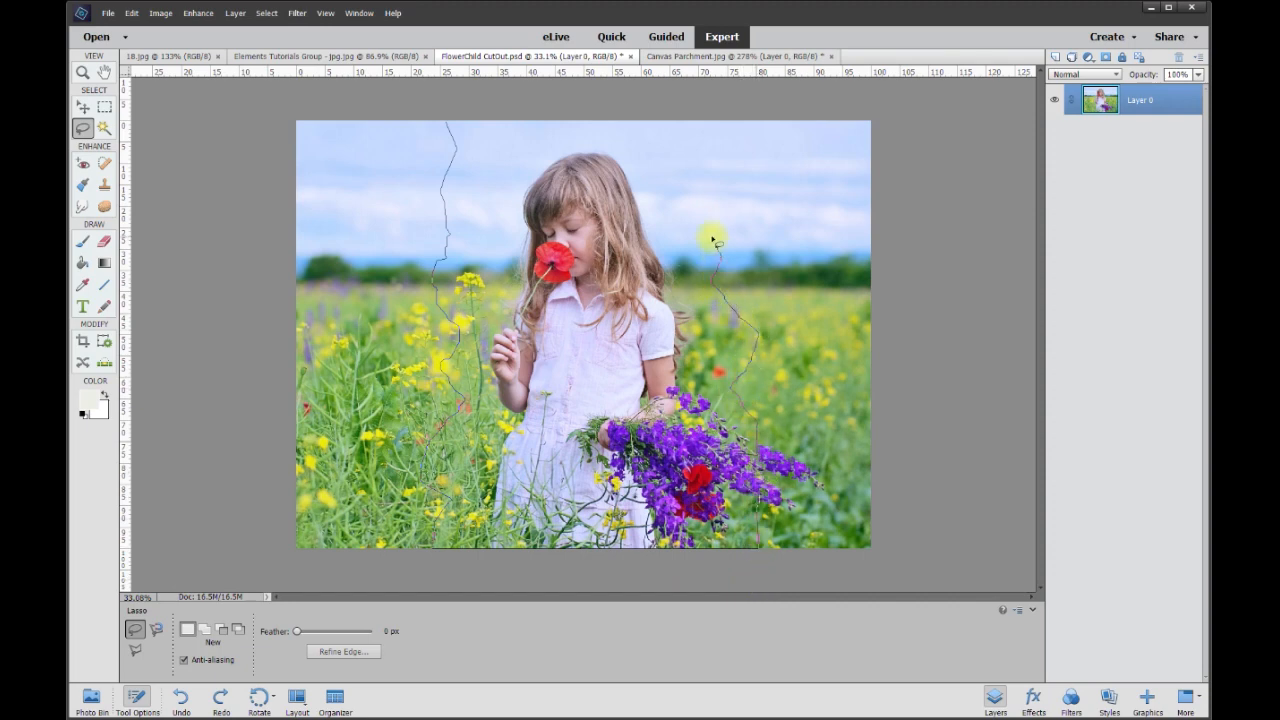
left_click_drag(707, 124, 704, 76)
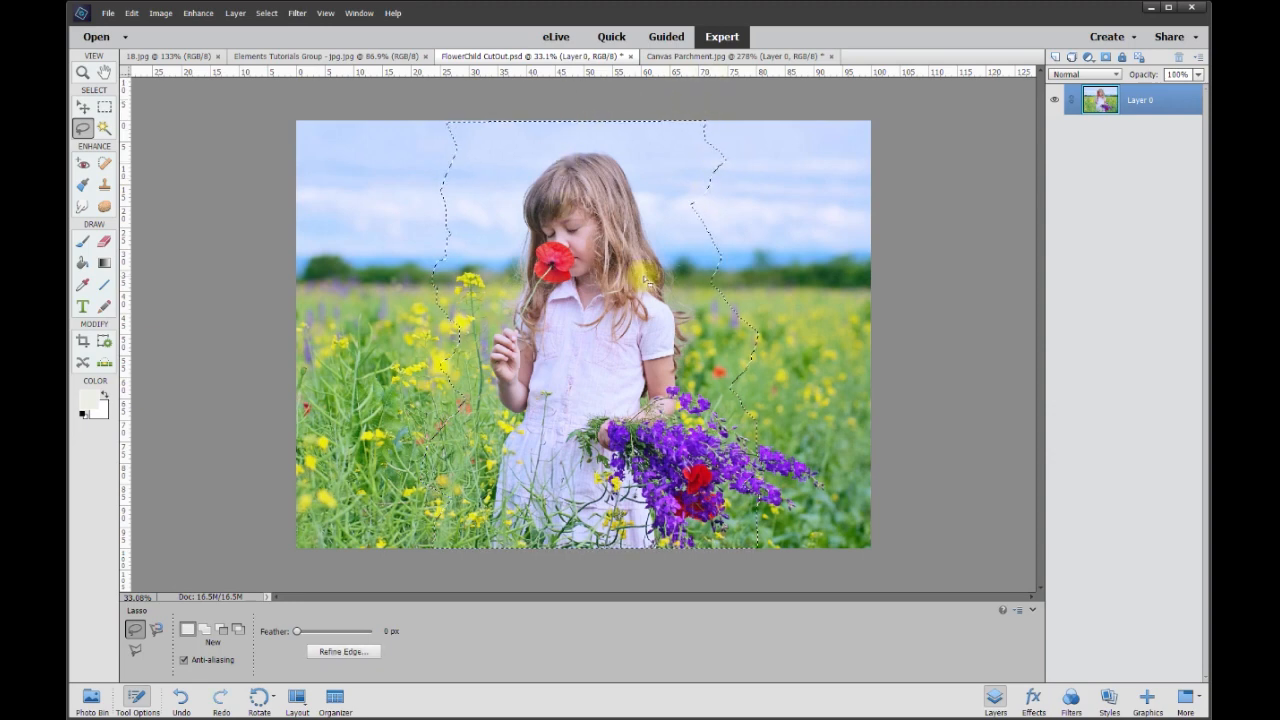
Invert the selection, delete the background outside the jagged outline and deselect
right_click(585, 291)
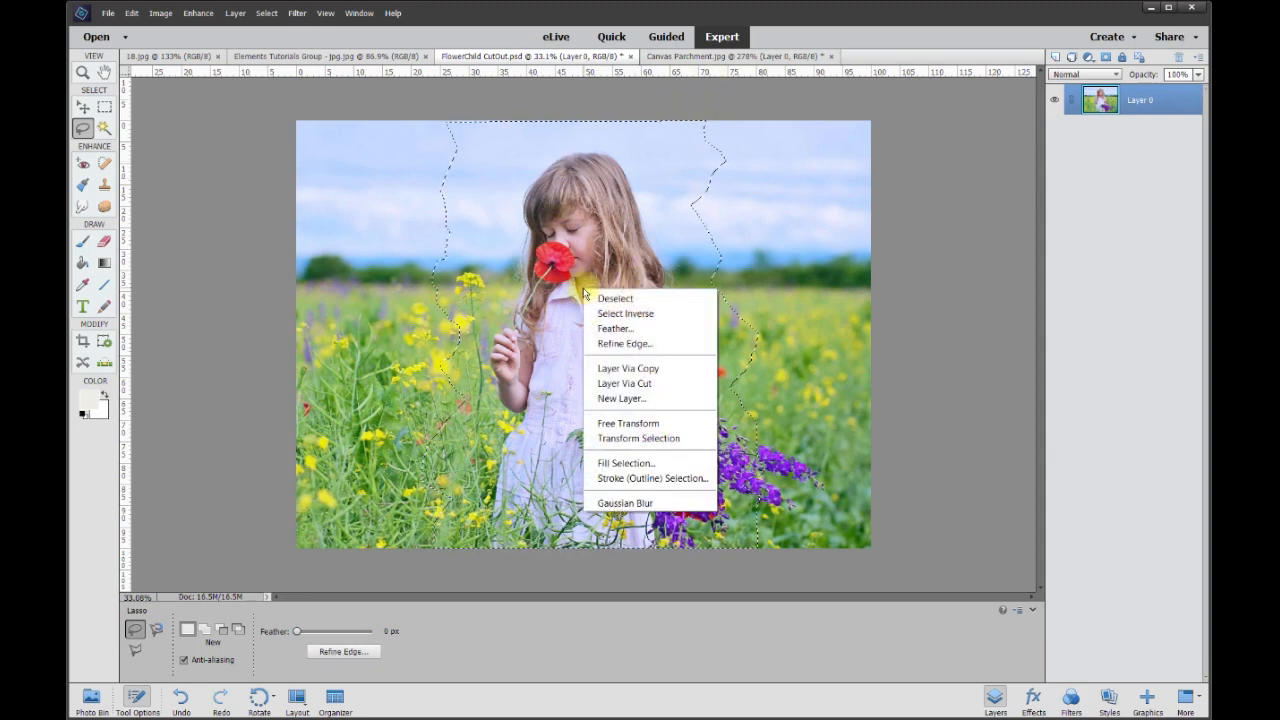
left_click(635, 313)
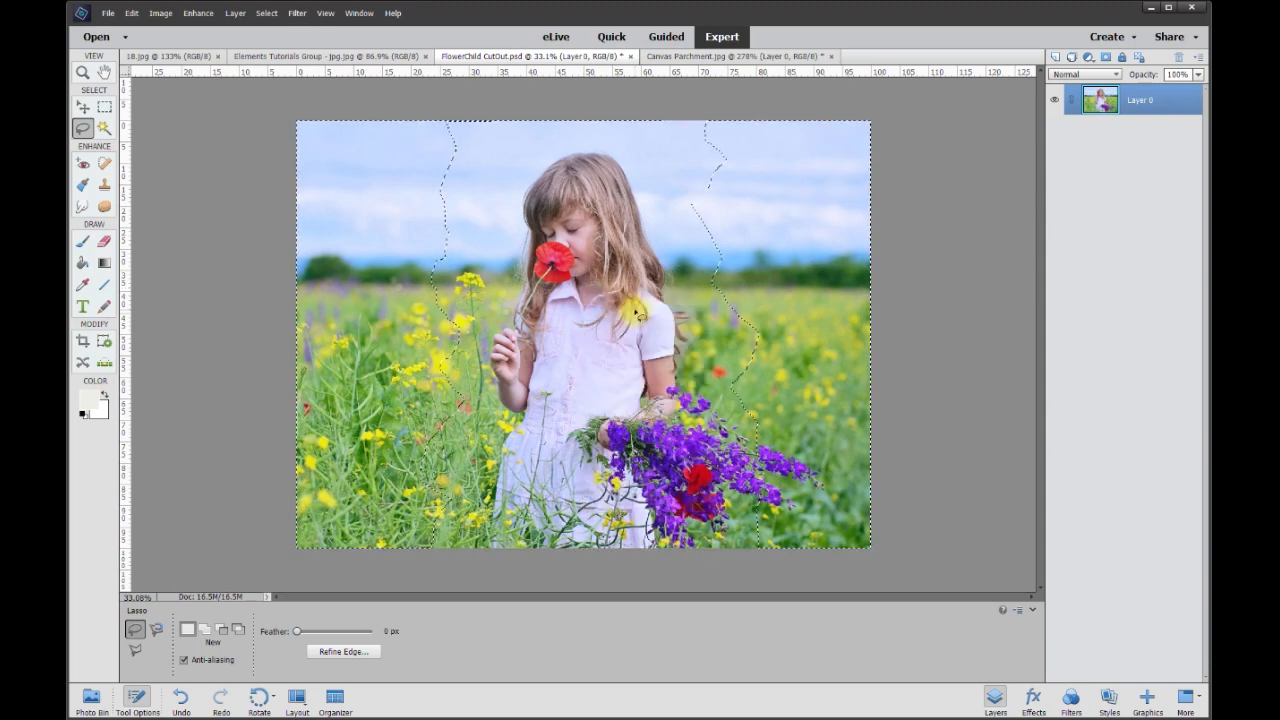
key("Delete")
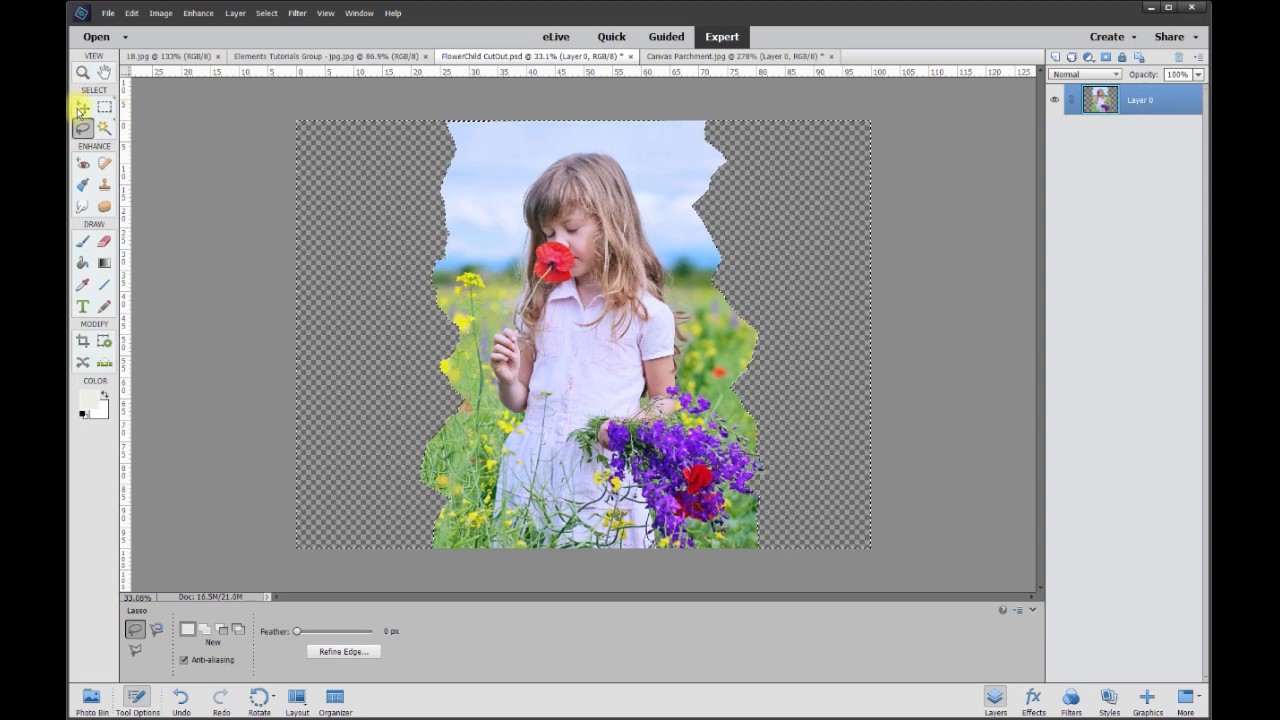
left_click(82, 106)
key("ctrl+d")
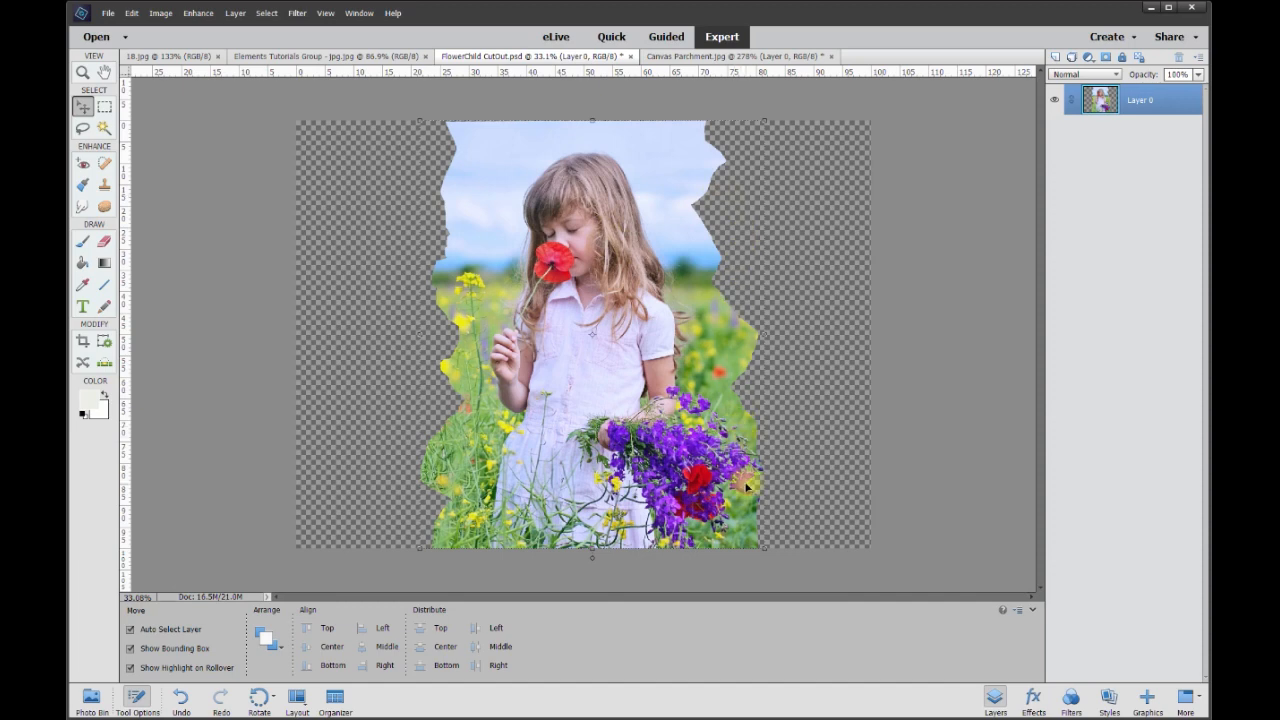
Scale the torn-edge cut-out proportionally to about 20.4% and place it near the canvas's upper-left corner
left_click_drag(551, 209, 418, 209)
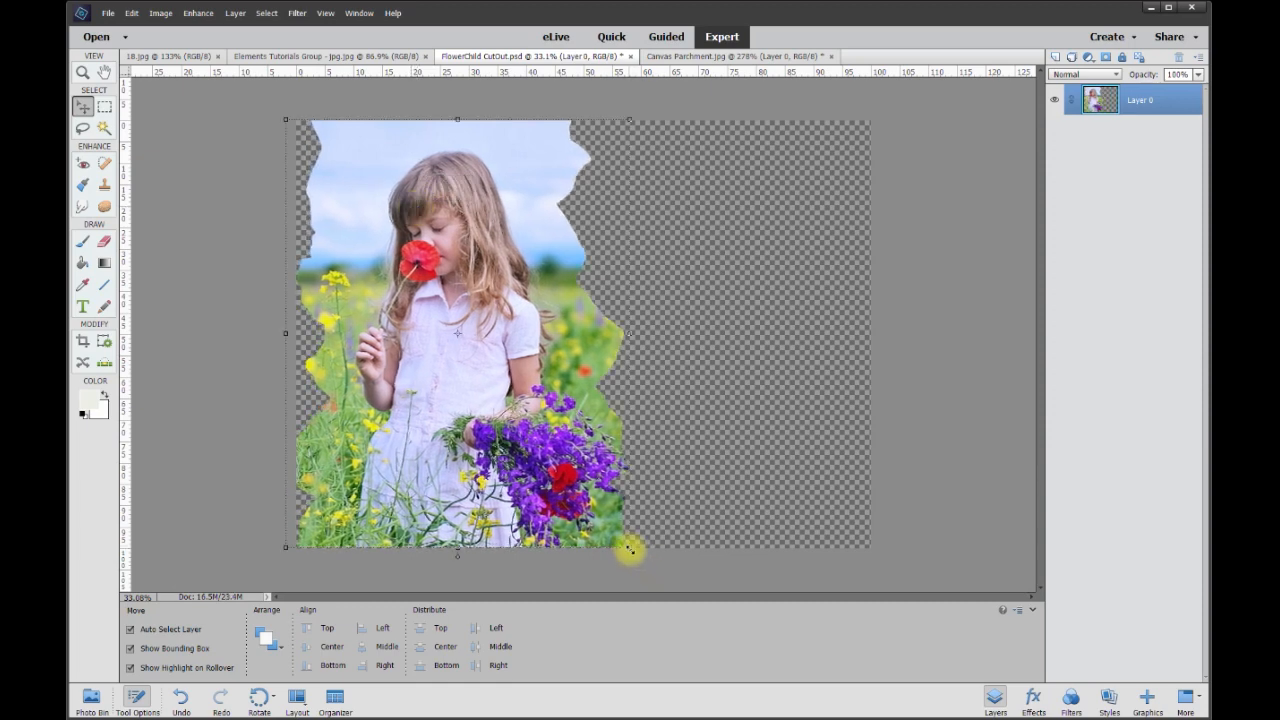
left_click_drag(629, 545, 338, 208)
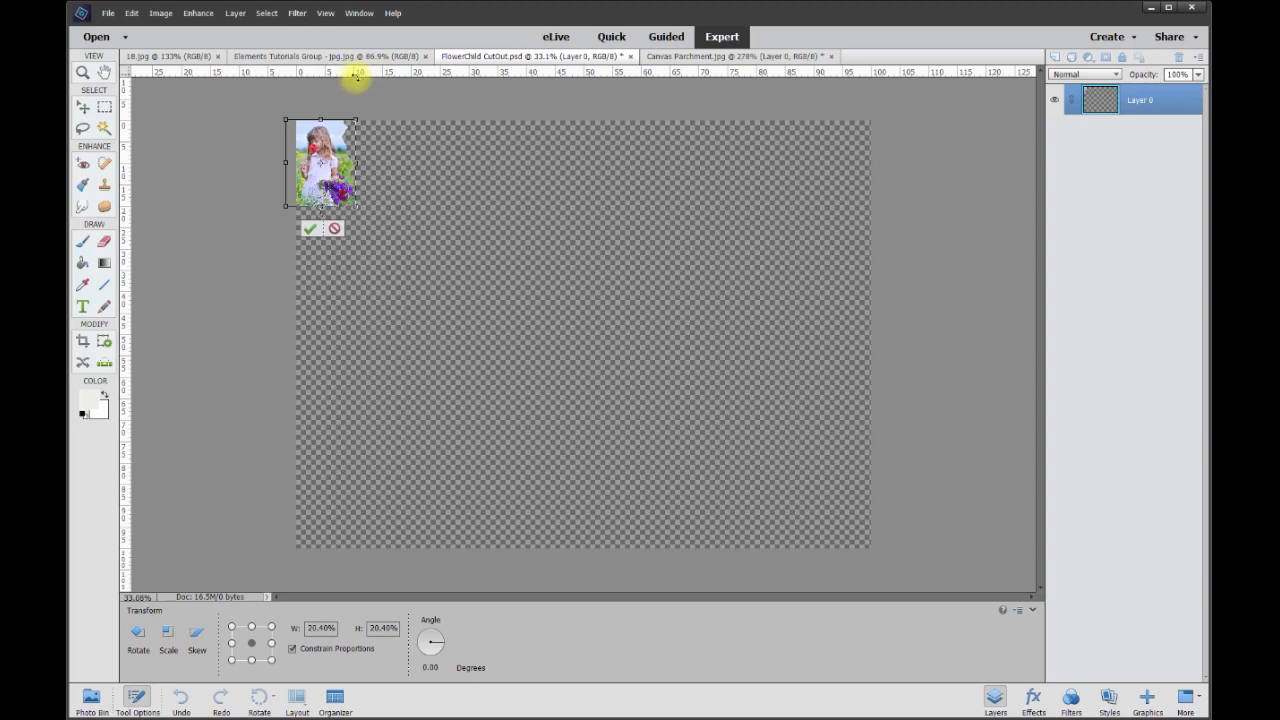
left_click(309, 233)
left_click_drag(319, 154, 337, 163)
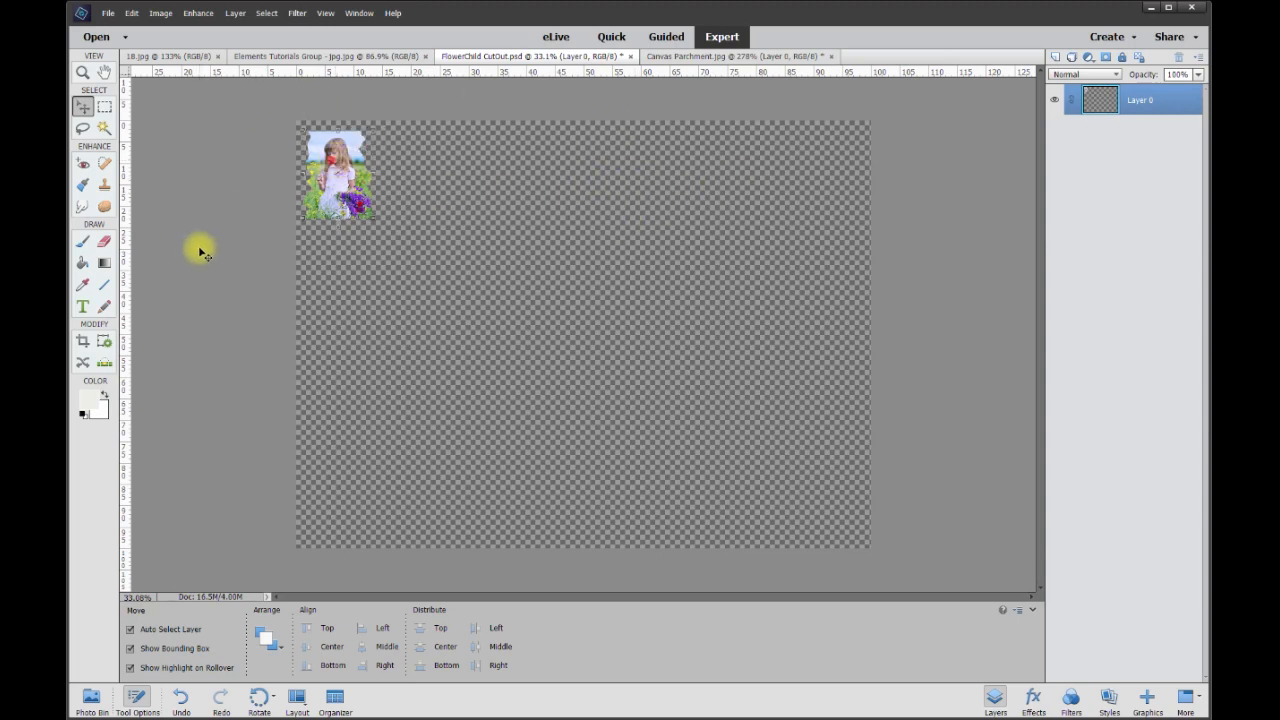
scroll(257, 137, "up", 5)
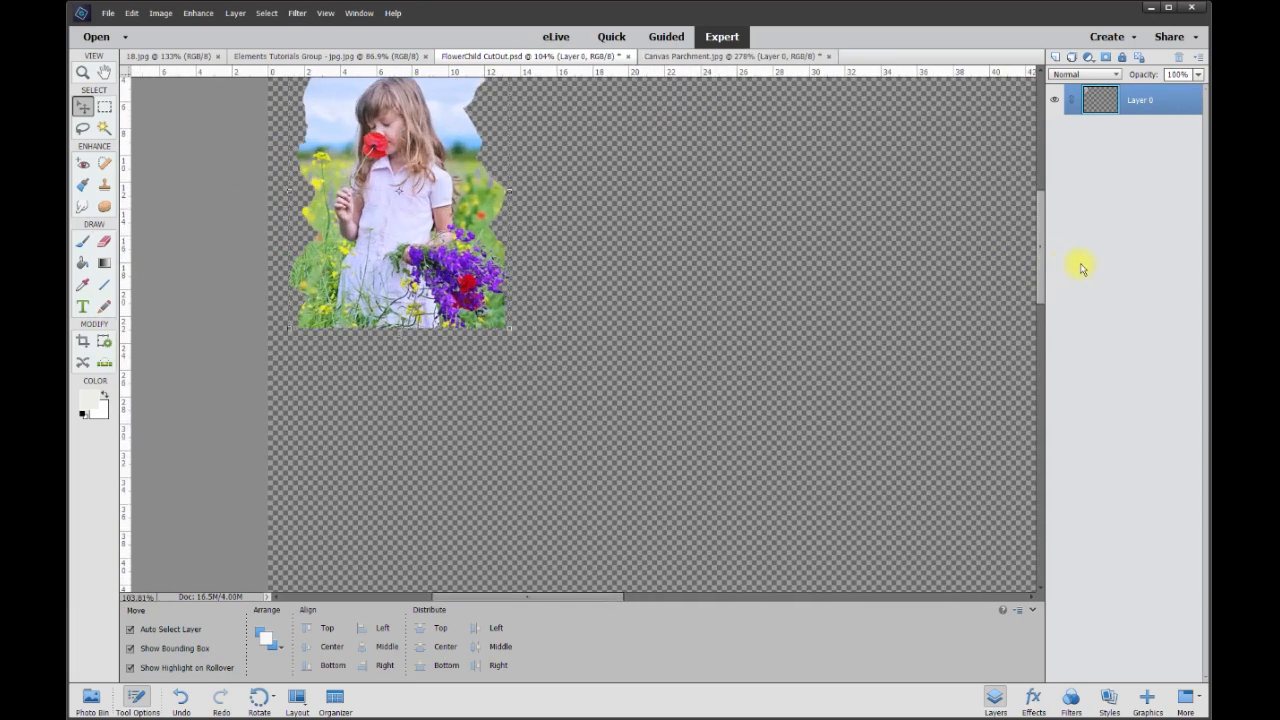
mouse_move(1039, 271)
left_mouse_down()
mouse_move(1043, 243)
mouse_move(1041, 258)
left_mouse_up()
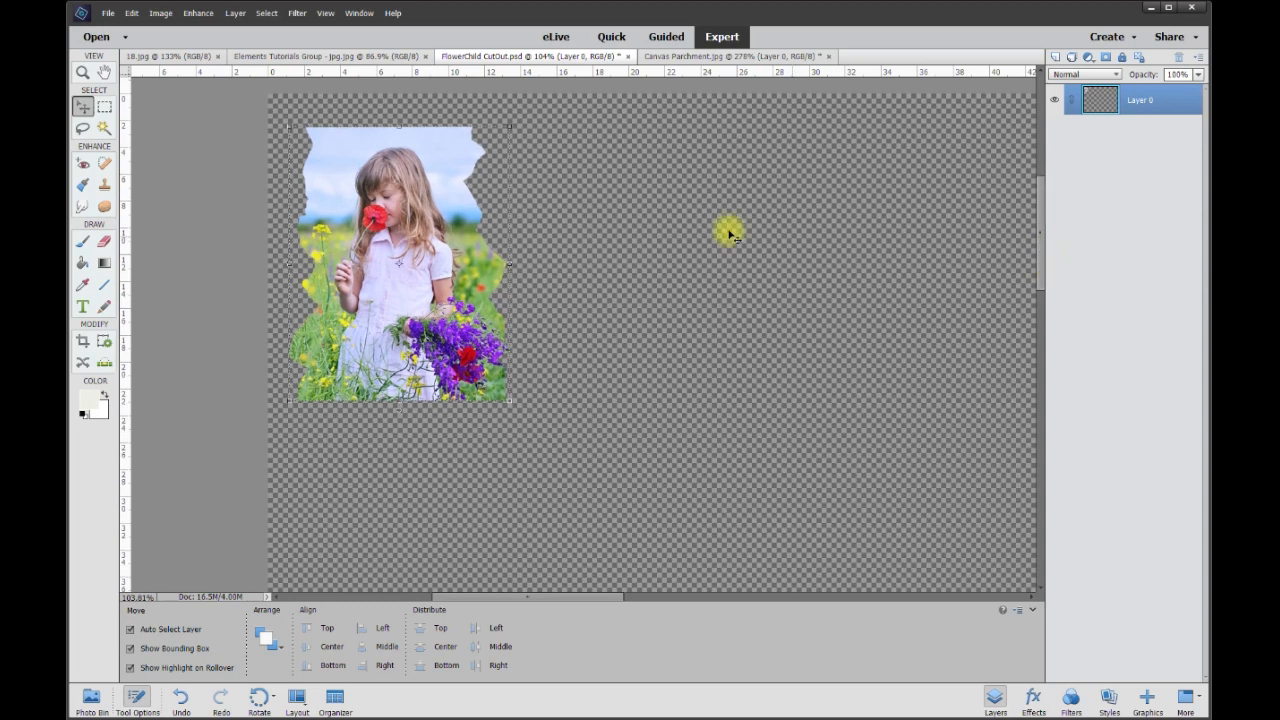
Copy the Canvas Parchment background into FlowerChild CutOut.psd beneath the photo layer and position the cut-out over its centre
left_click(714, 58)
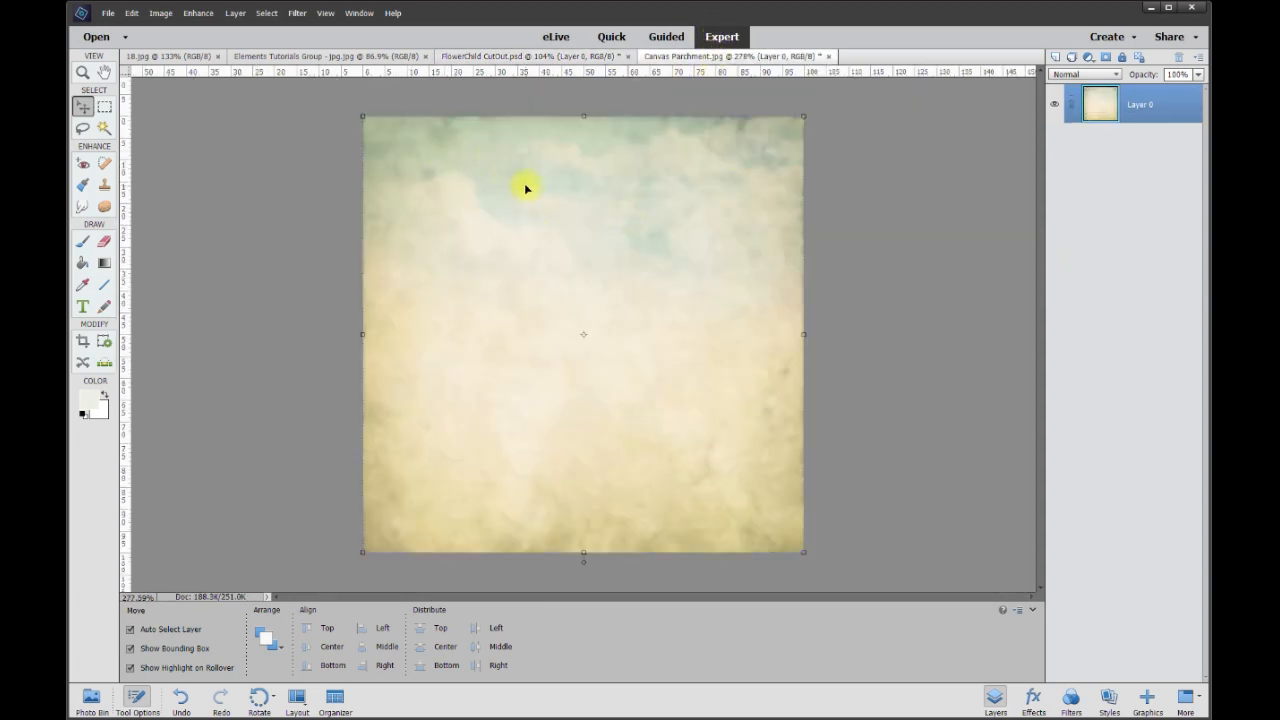
left_click_drag(524, 185, 590, 205)
left_click(740, 545)
left_click_drag(1129, 115, 1140, 163)
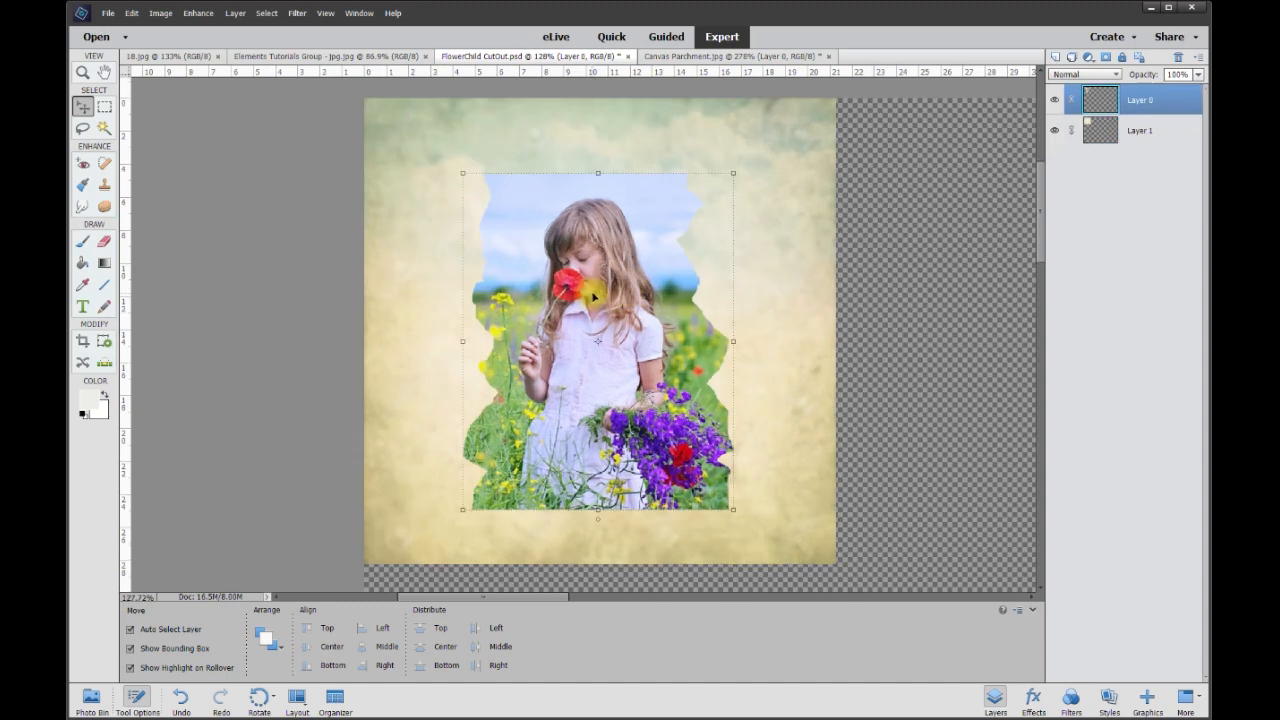
mouse_move(593, 293)
left_mouse_down()
mouse_move(604, 300)
mouse_move(595, 275)
left_mouse_up()
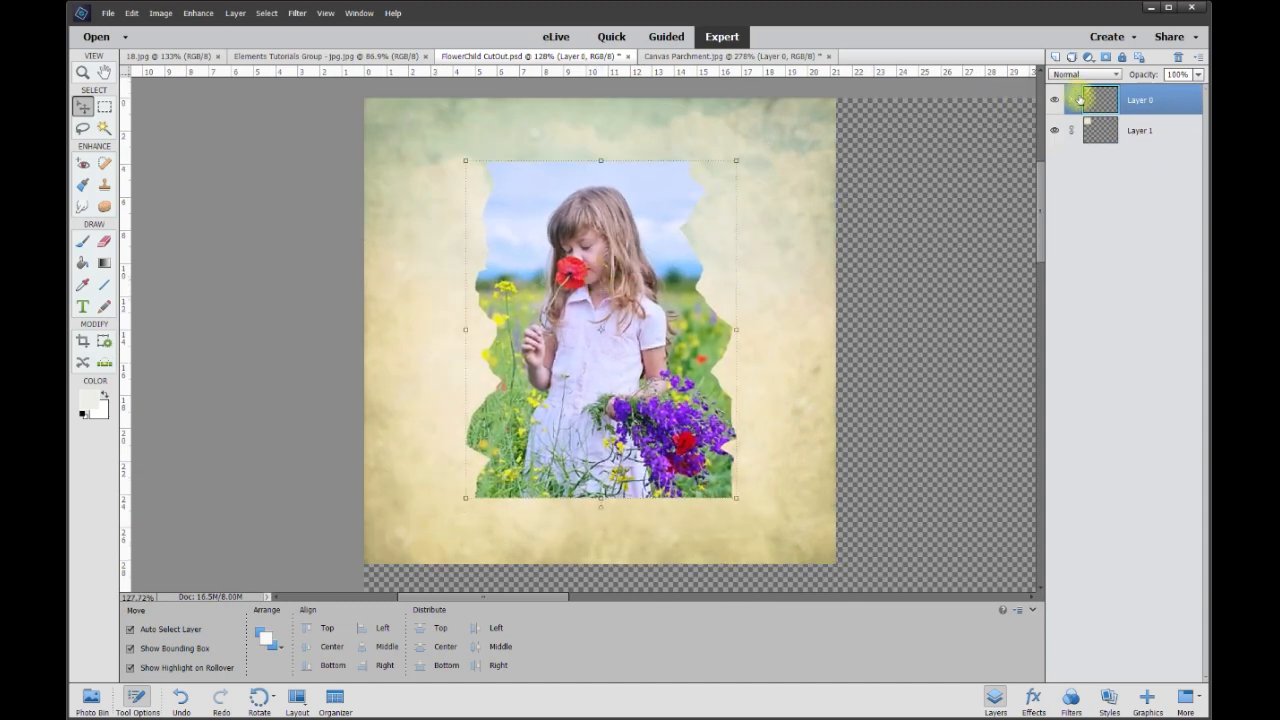
Apply the first style in the third row of the Bevels set to the cut-out and compare it with the 18.jpg example
left_click(1109, 700)
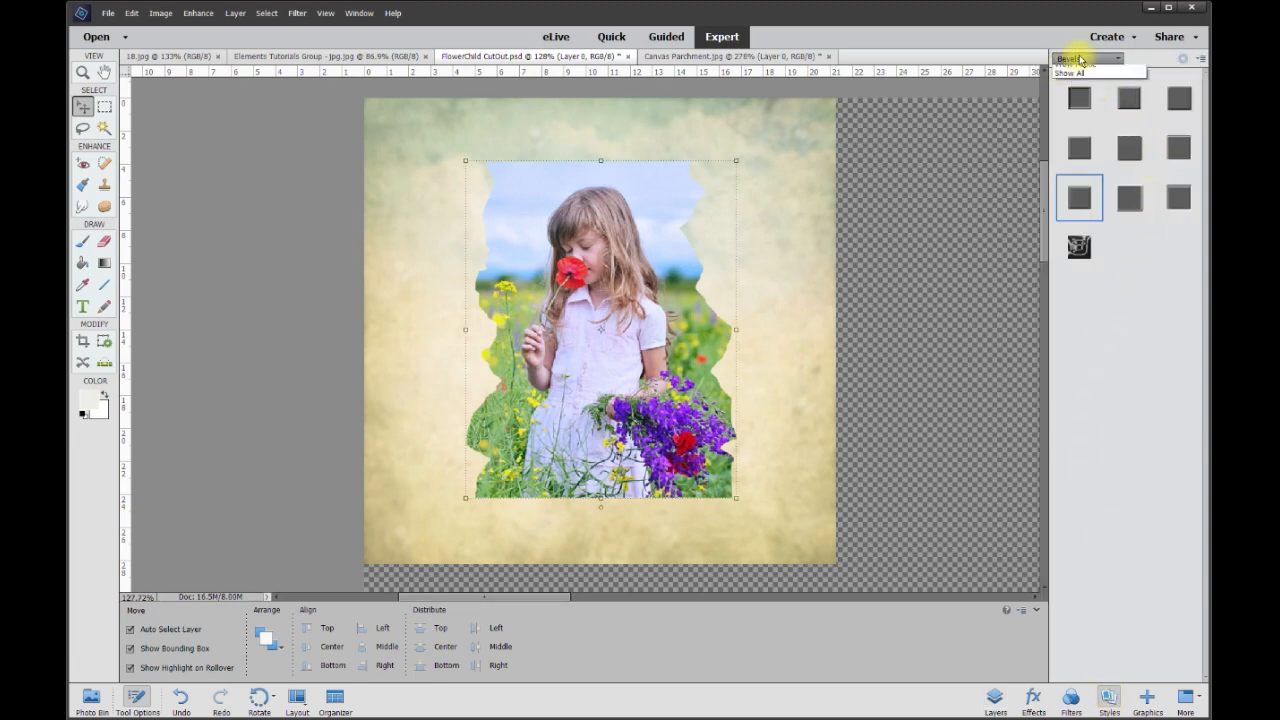
left_click(1082, 58)
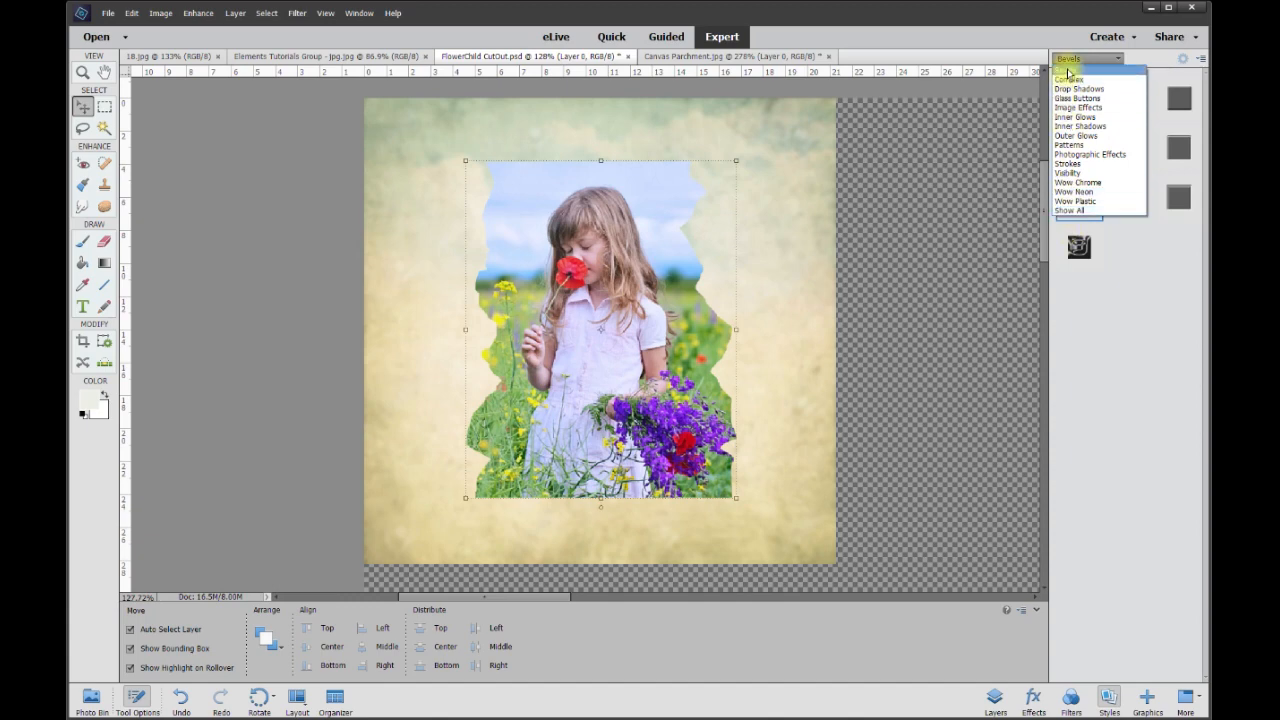
left_click(1068, 70)
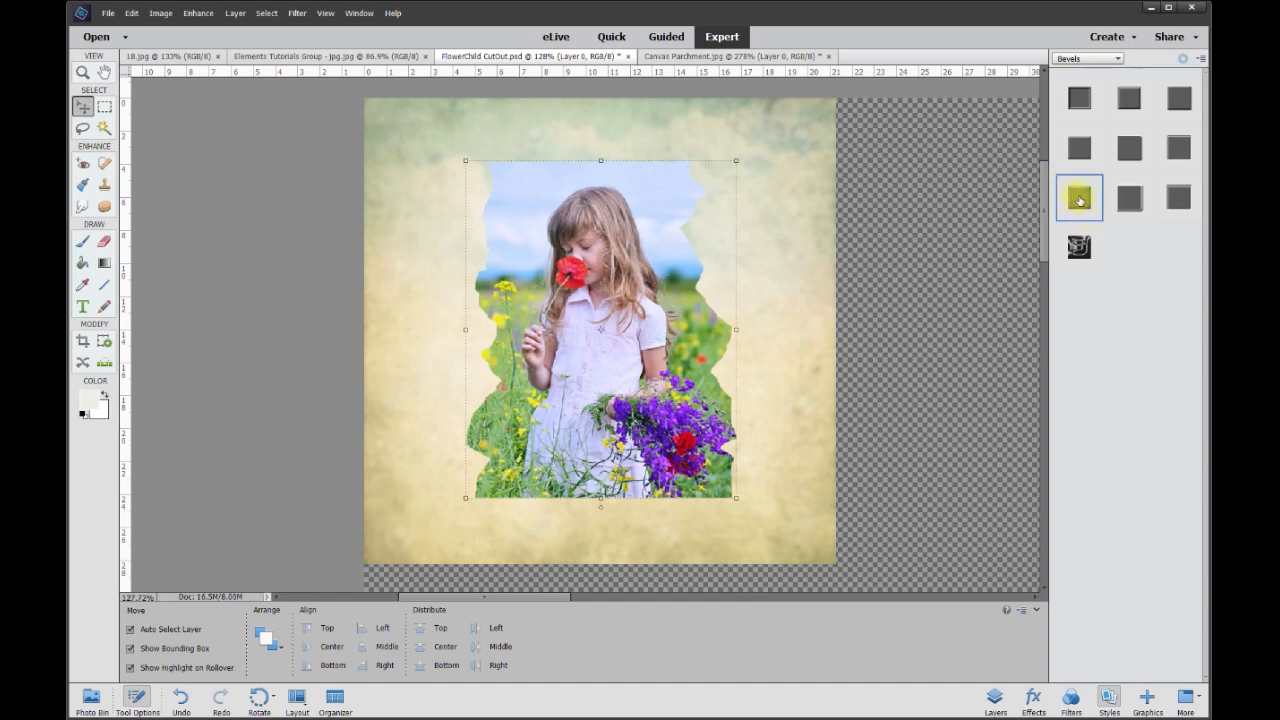
left_click(1079, 201)
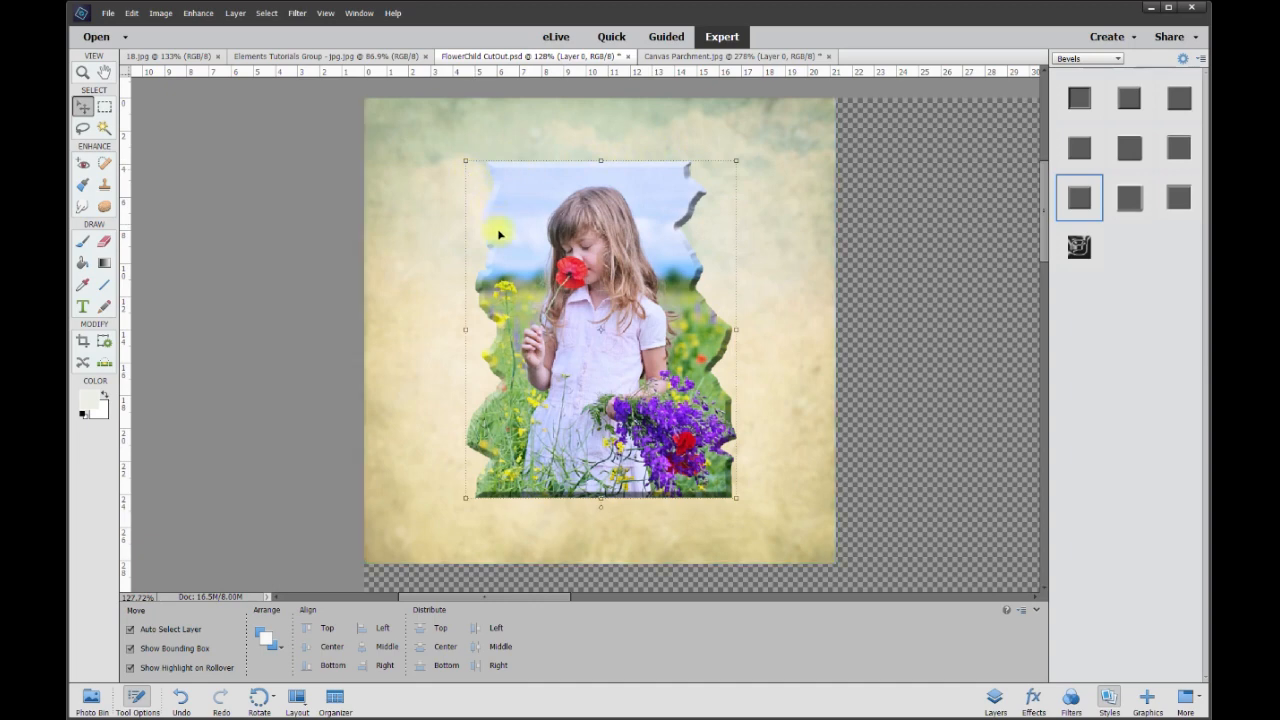
left_click(188, 57)
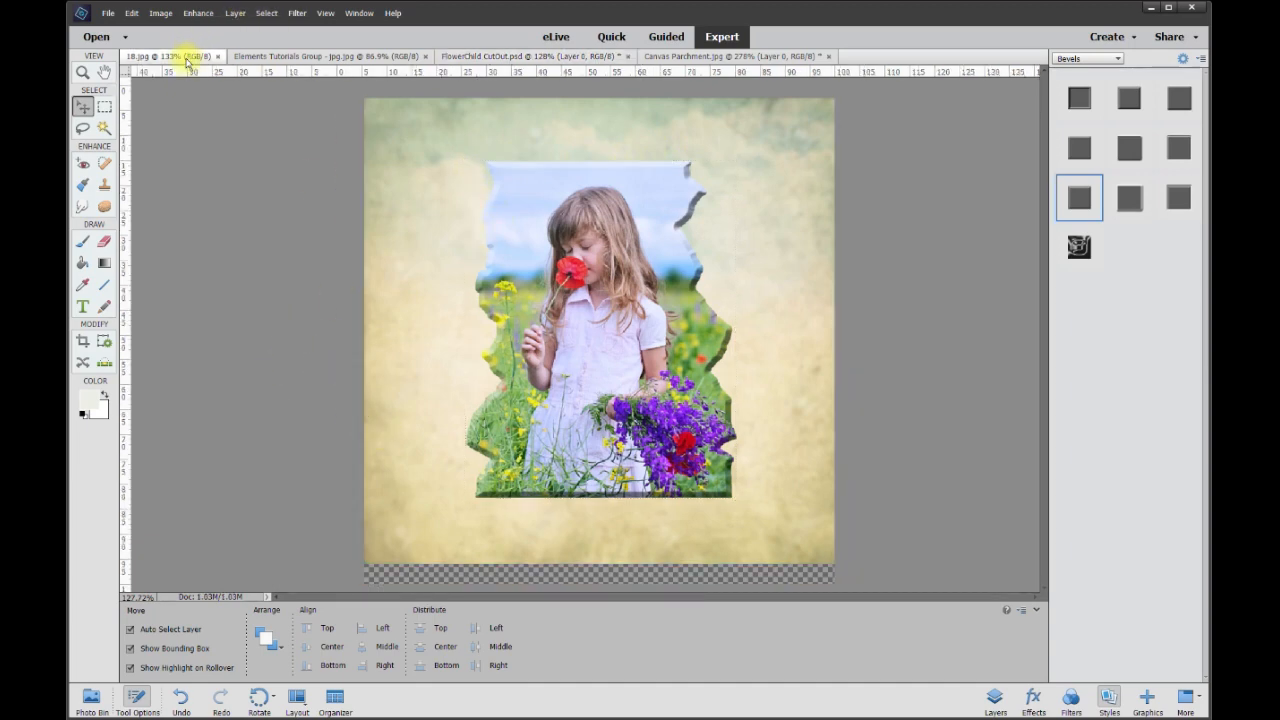
left_click(588, 57)
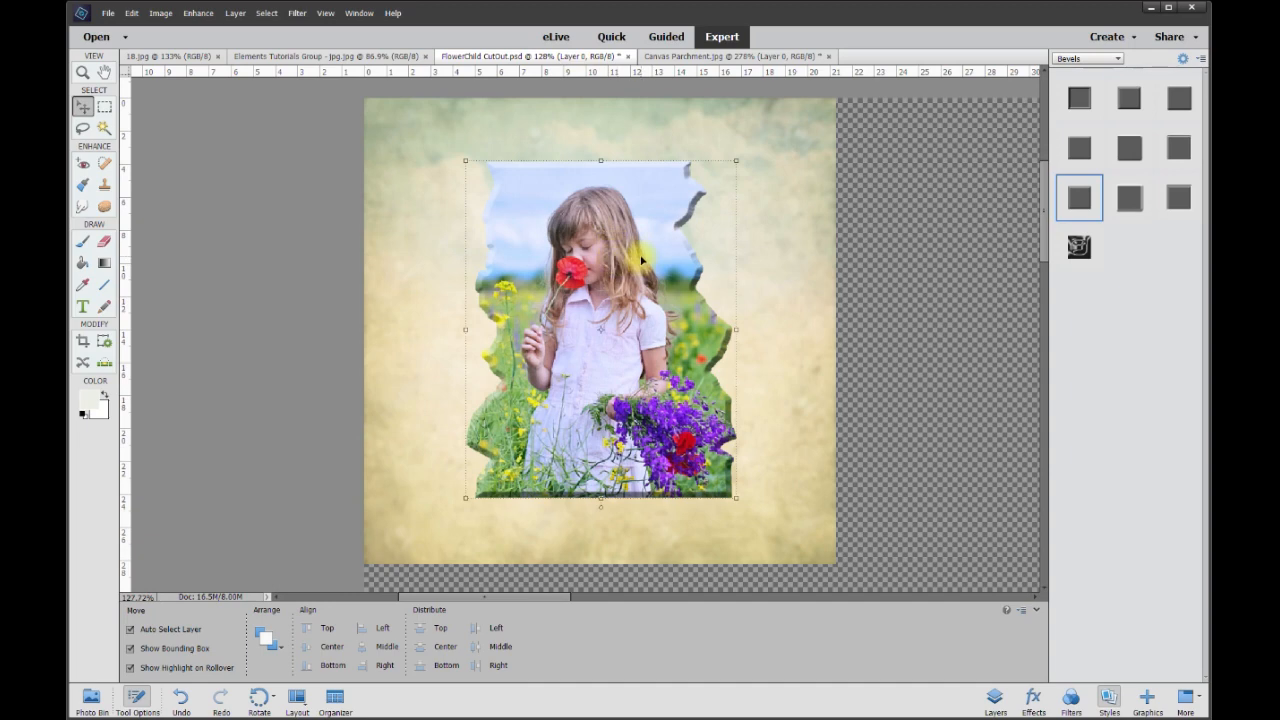
Simplify Layer 0 to bake in its bevel style and nudge the cut-out slightly on the parchment
left_click(995, 700)
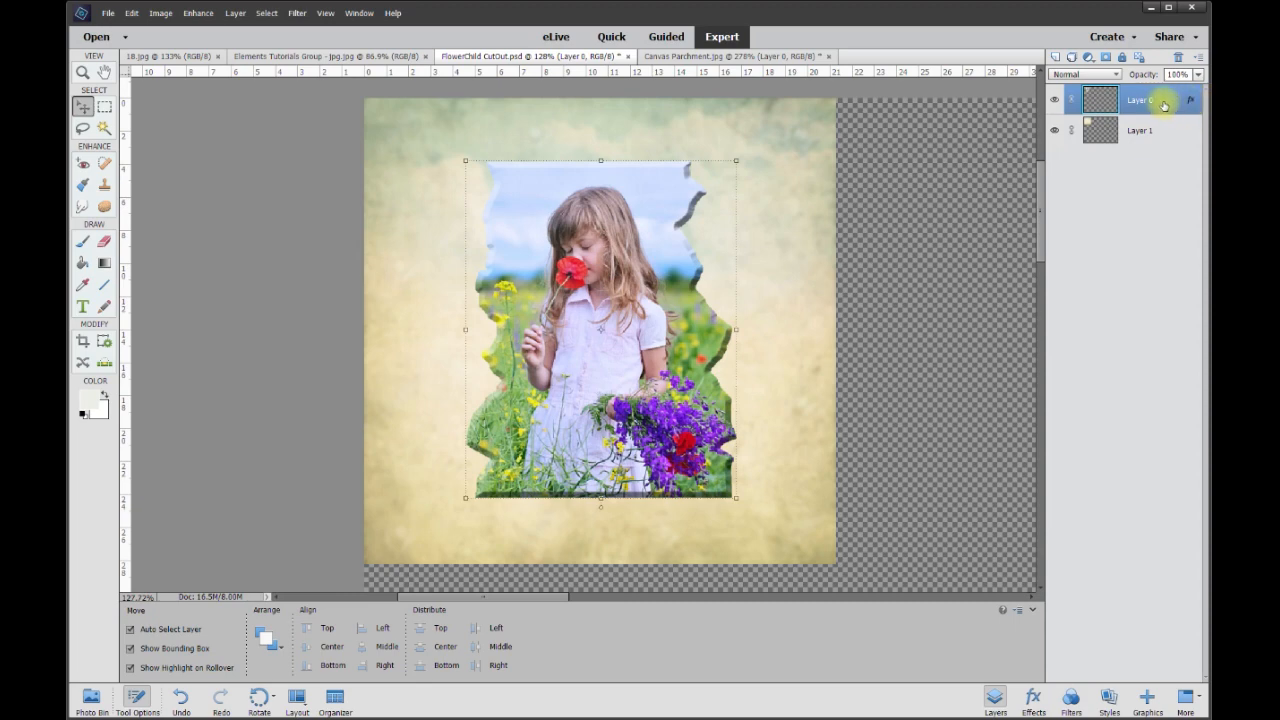
right_click(1165, 101)
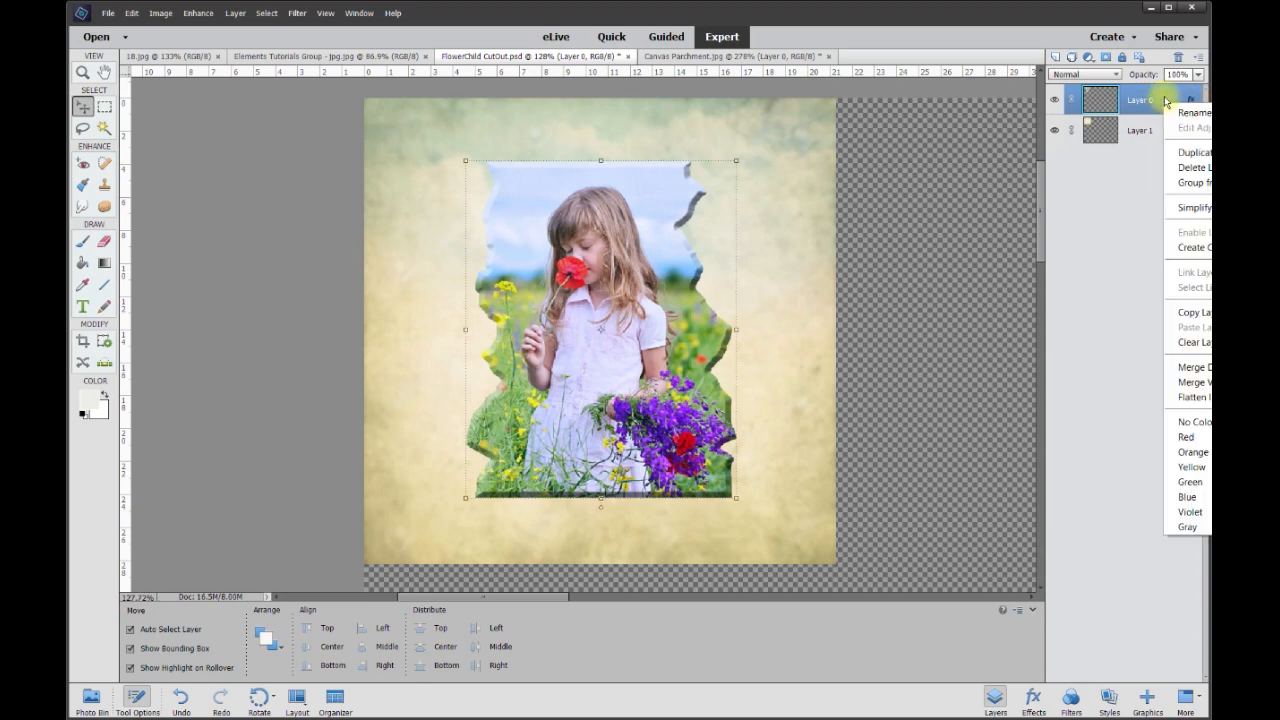
left_click(1197, 208)
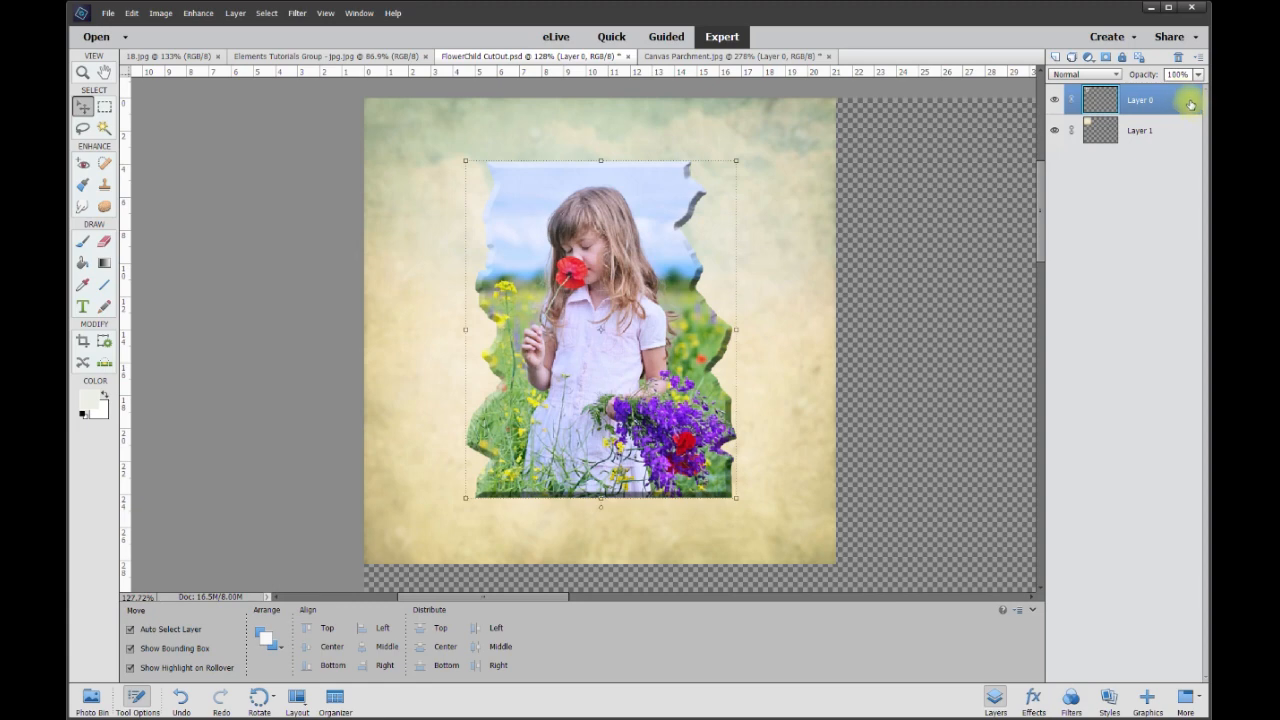
mouse_move(611, 265)
left_mouse_down()
mouse_move(640, 240)
mouse_move(628, 283)
mouse_move(597, 268)
left_mouse_up()
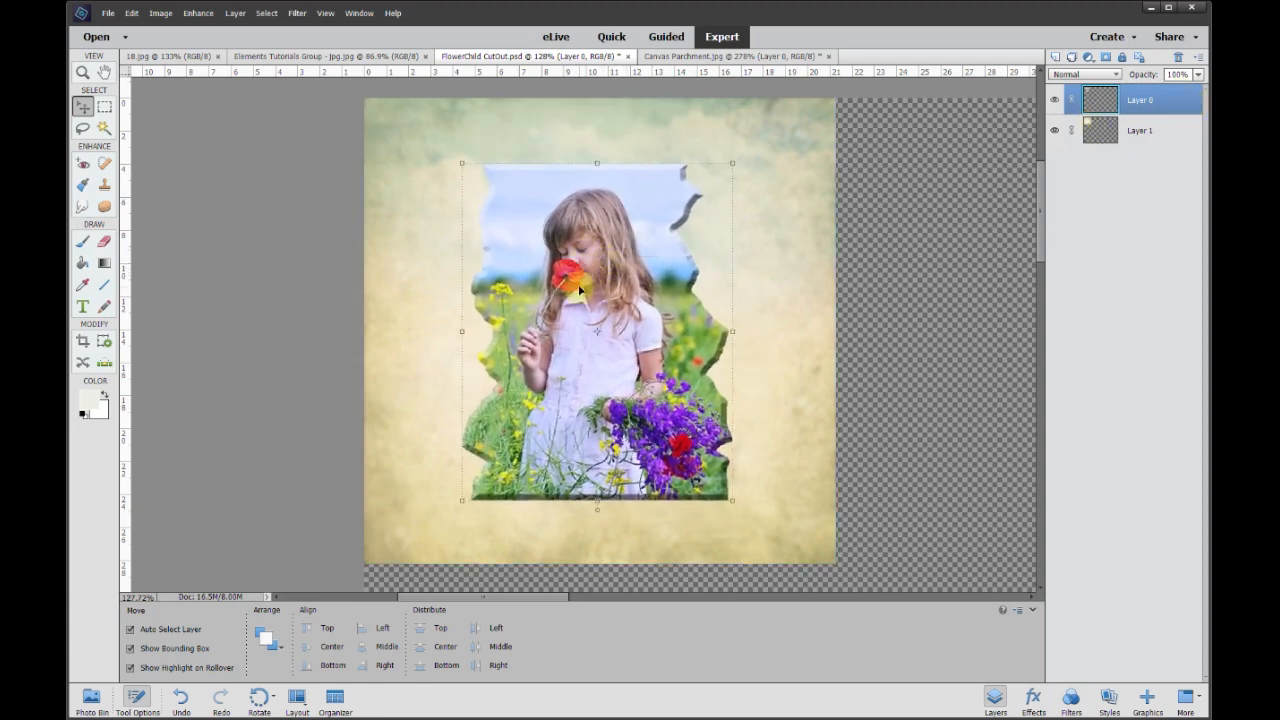
Add a black drop shadow to the cut-out with size 86 px, distance 0 px and opacity 78%
right_click(580, 289)
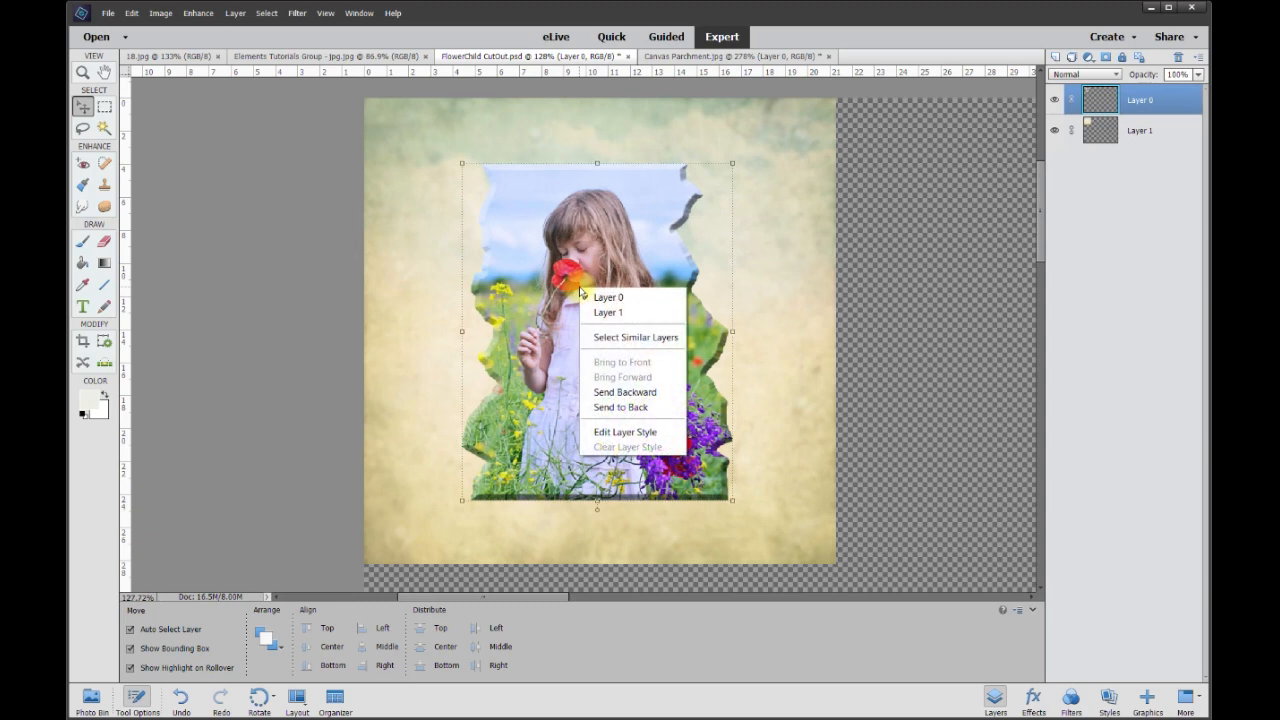
left_click(624, 432)
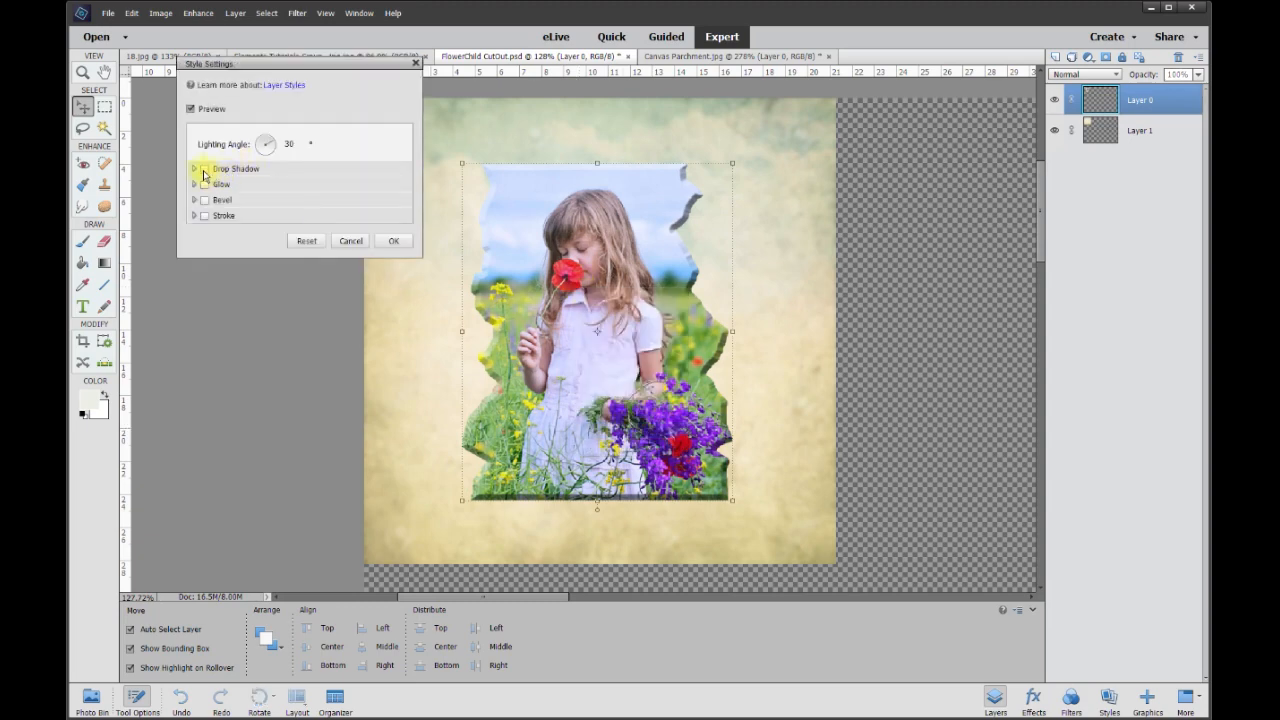
left_click(204, 170)
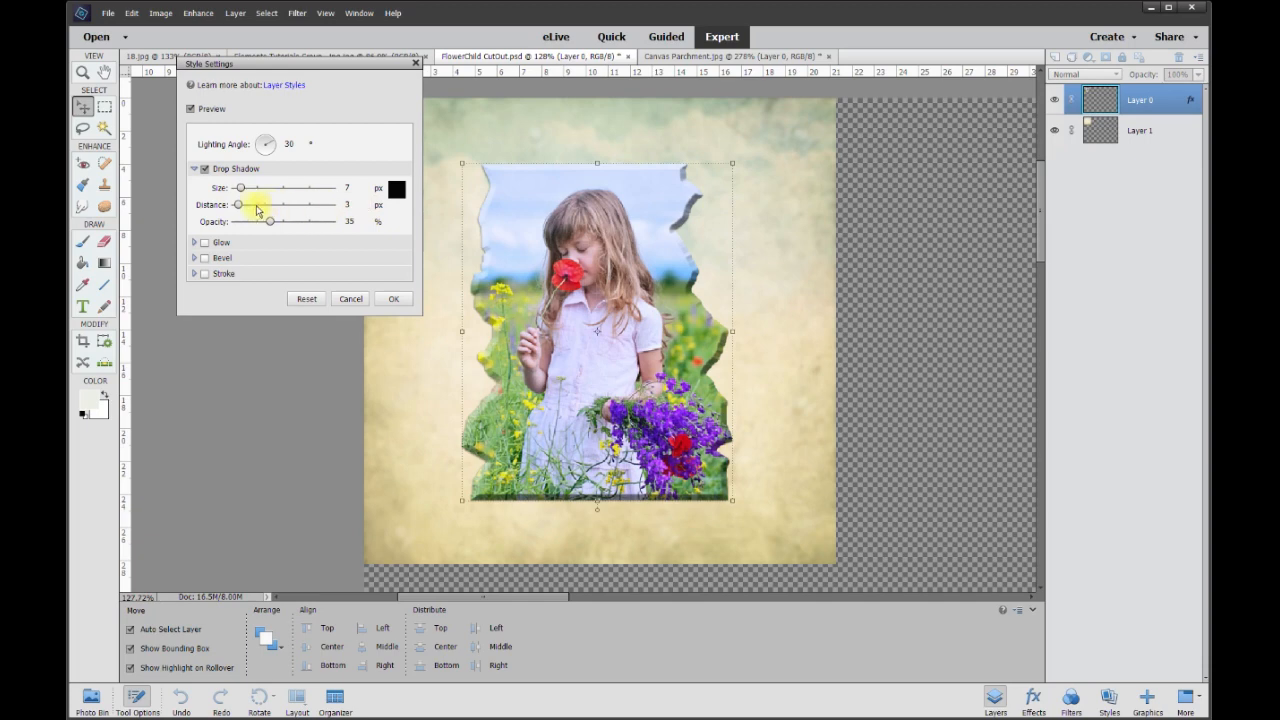
left_click_drag(238, 210, 349, 232)
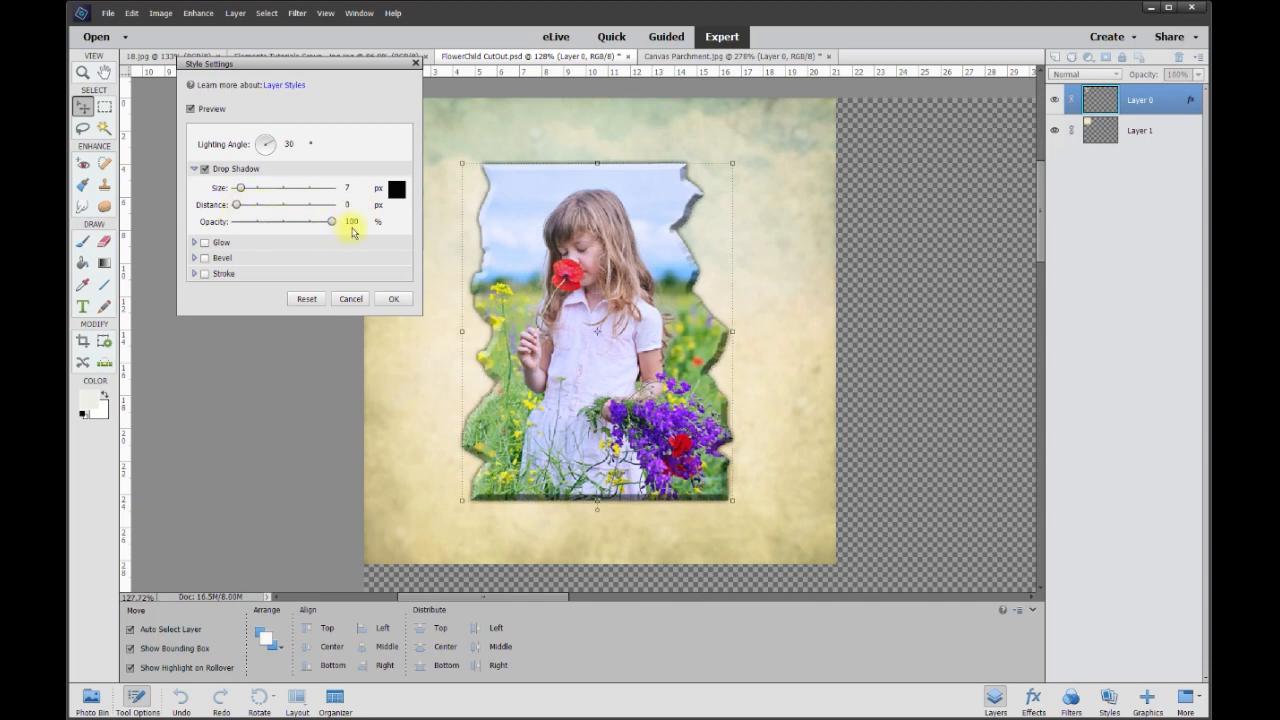
left_click_drag(242, 193, 250, 193)
left_click_drag(251, 191, 261, 192)
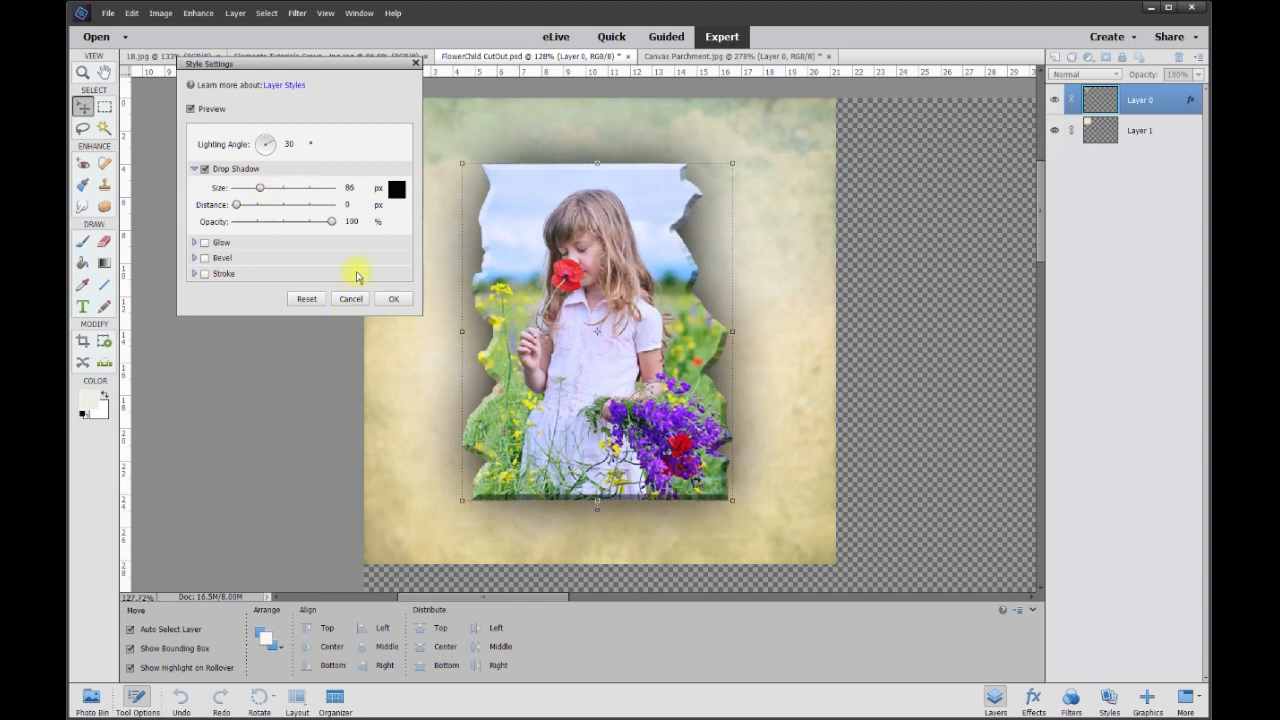
mouse_move(332, 224)
left_mouse_down()
mouse_move(299, 224)
mouse_move(311, 224)
left_mouse_up()
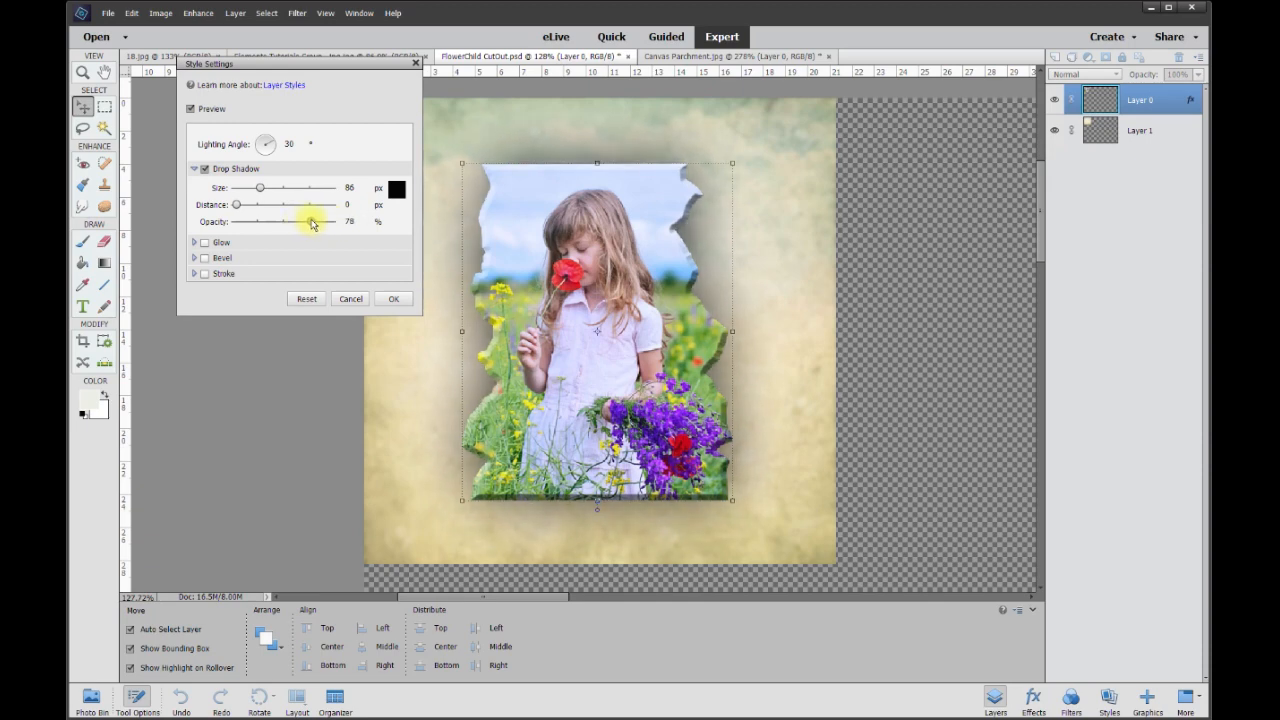
left_click(393, 298)
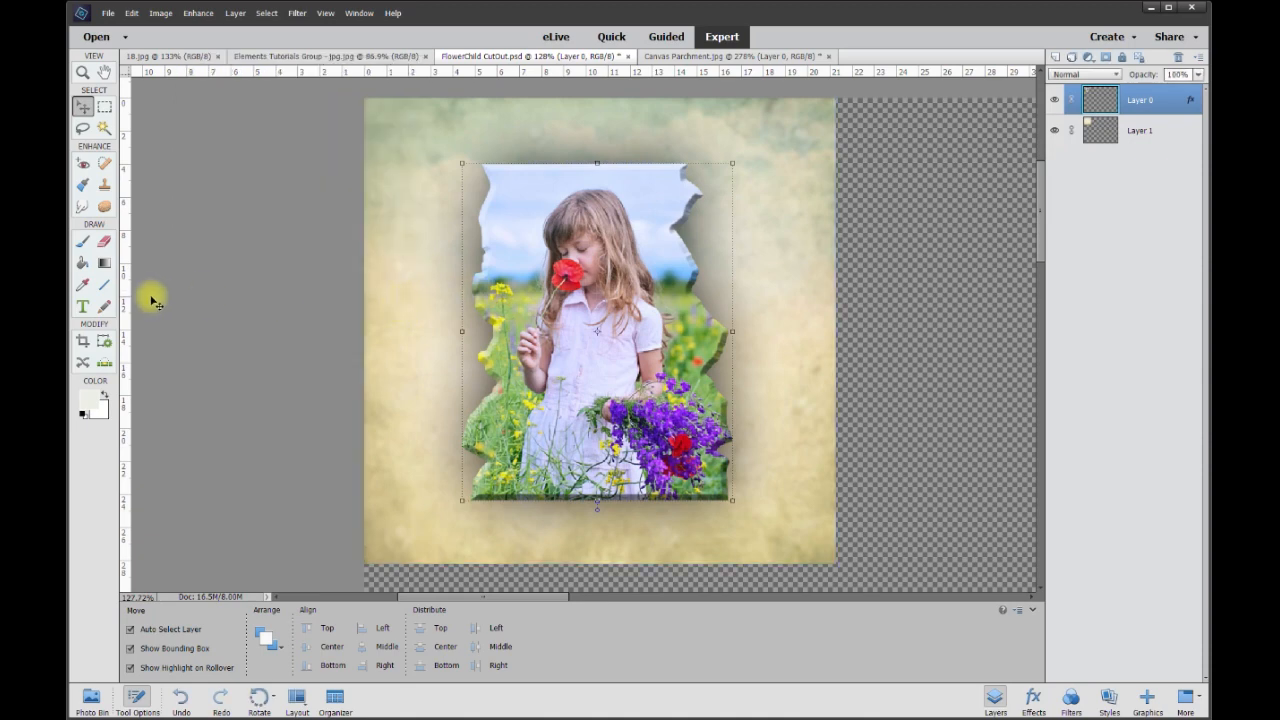
Crop the document to the edges of the parchment background and deselect all layers
left_click(83, 341)
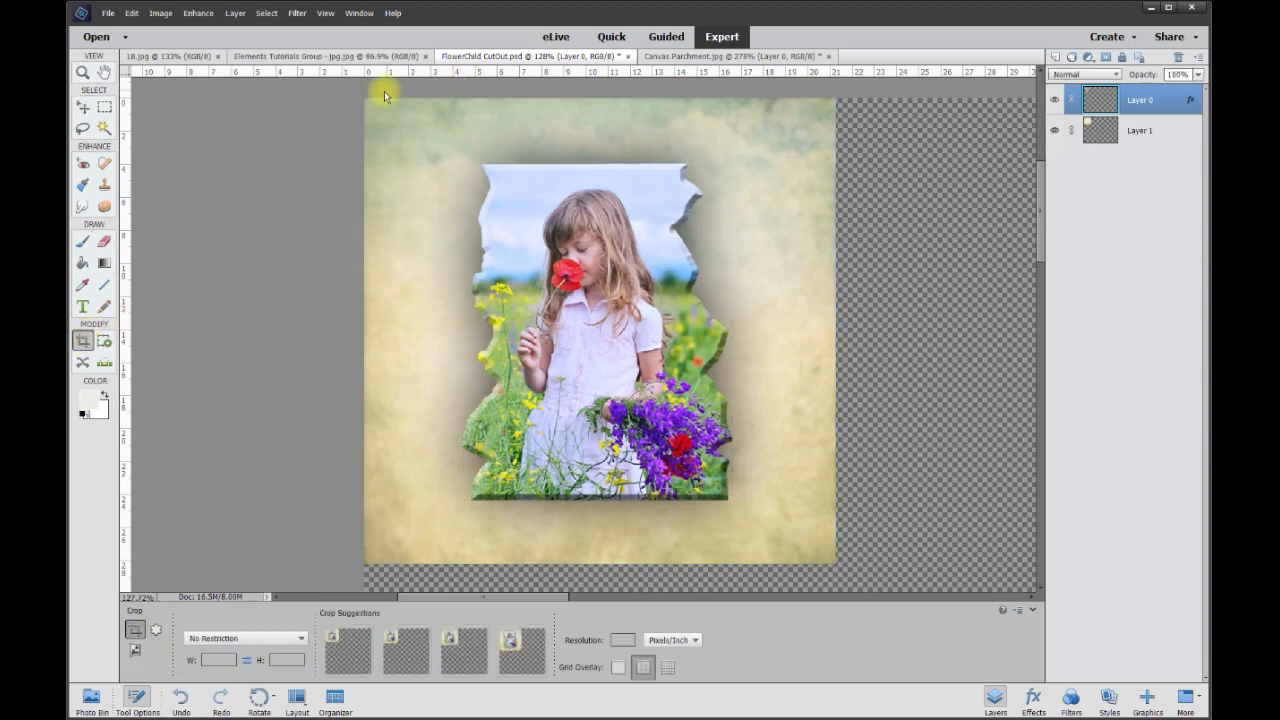
left_click_drag(365, 99, 833, 564)
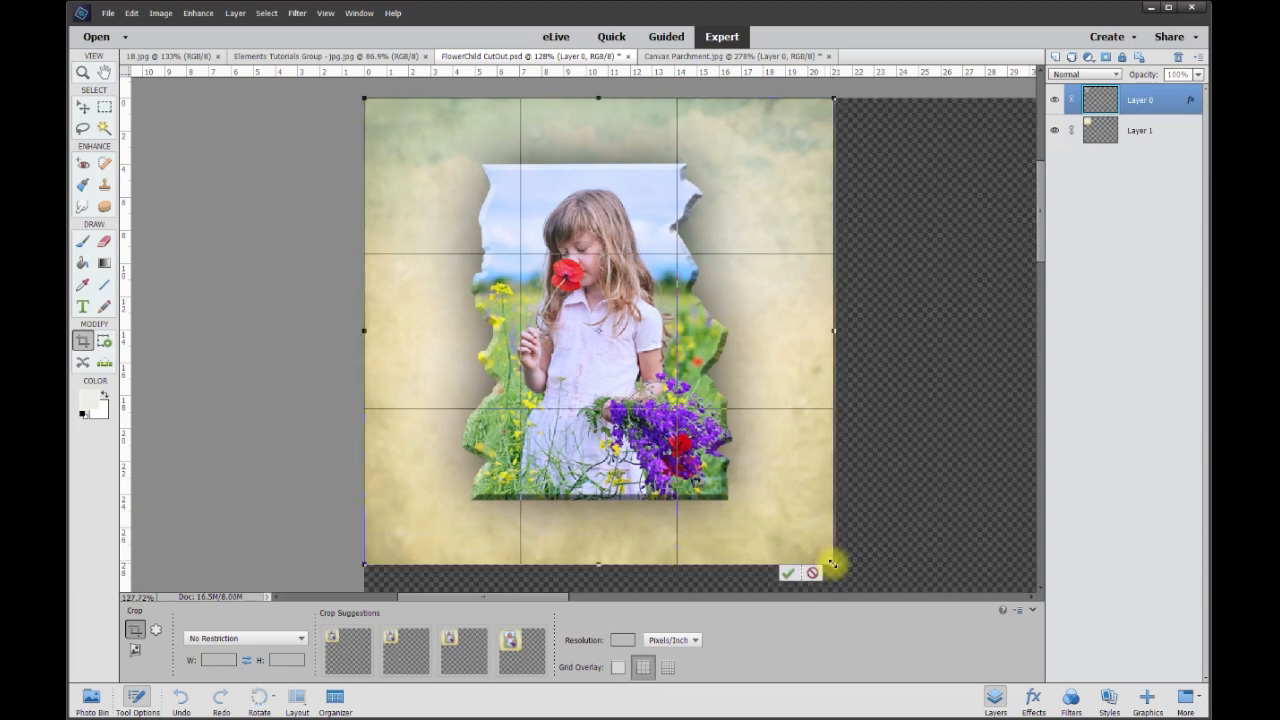
left_click(788, 572)
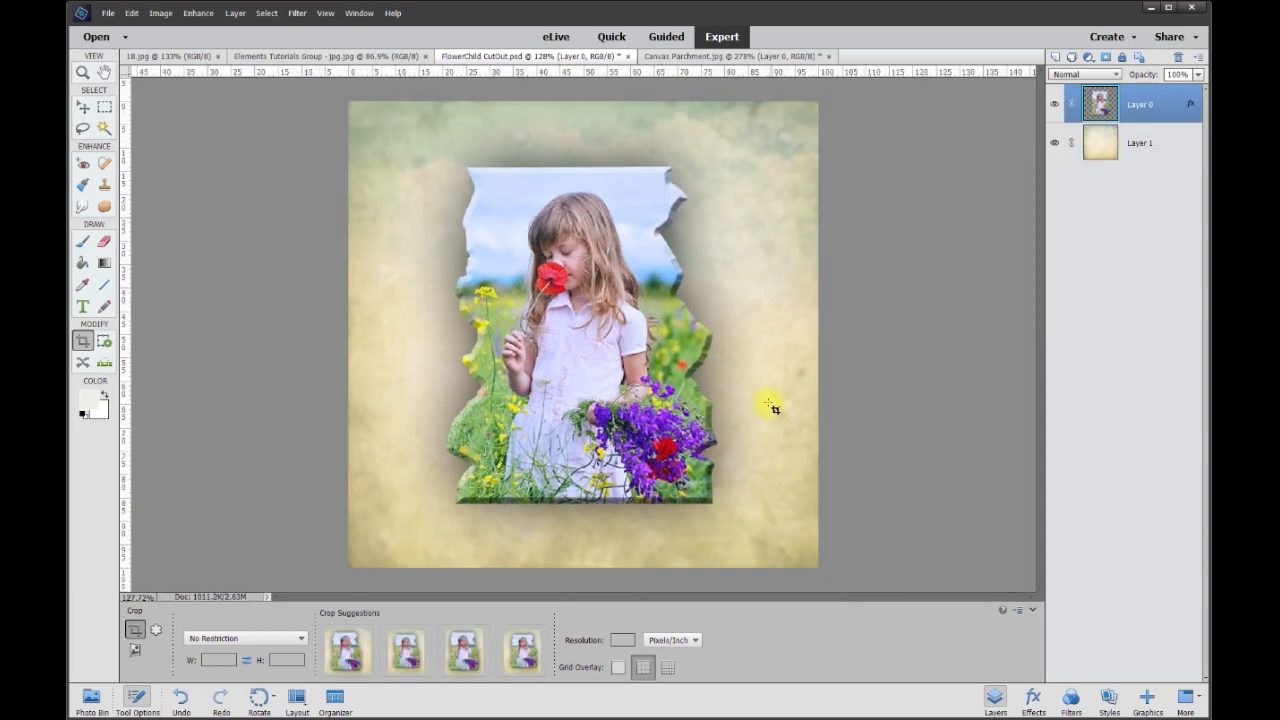
scroll(593, 318, "down", 1)
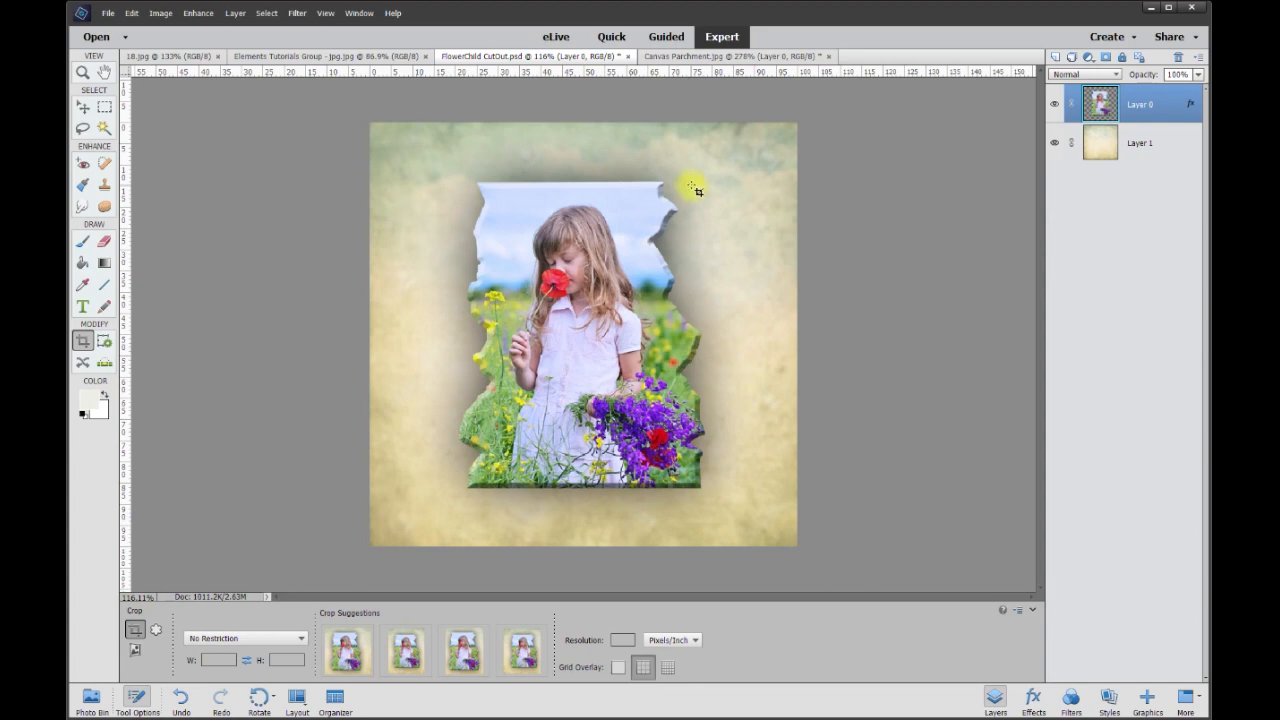
left_click(83, 107)
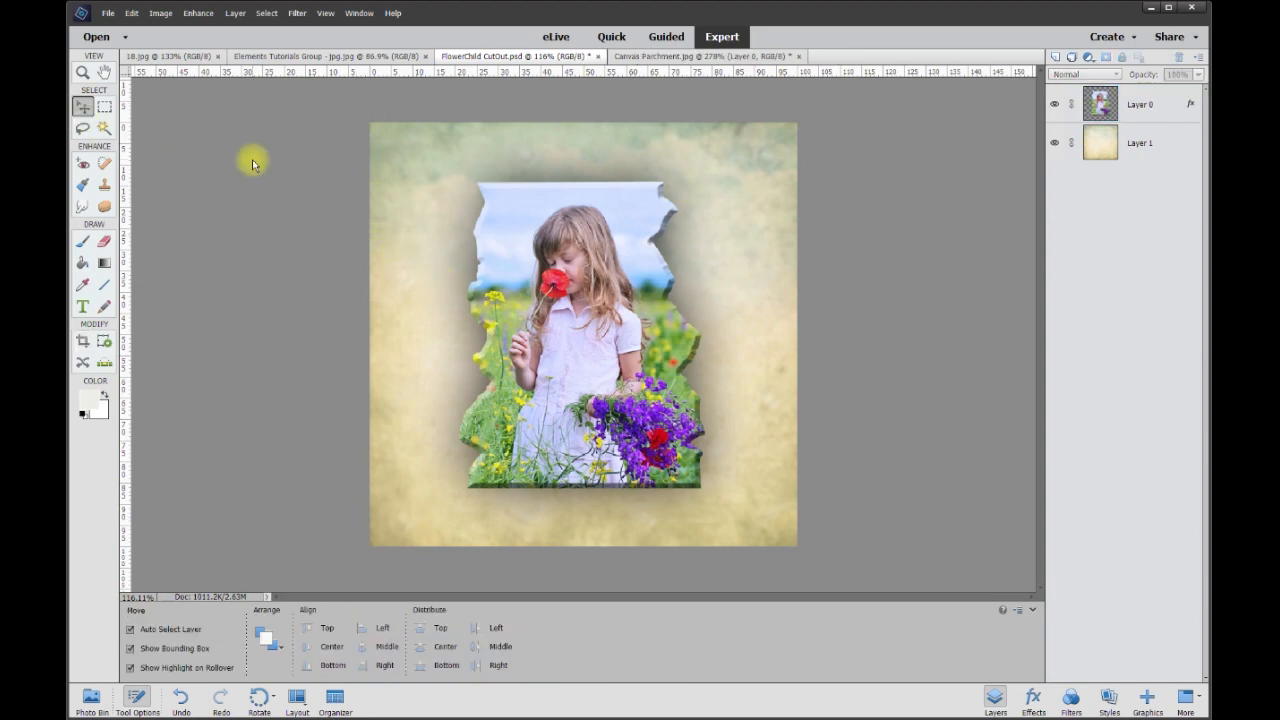